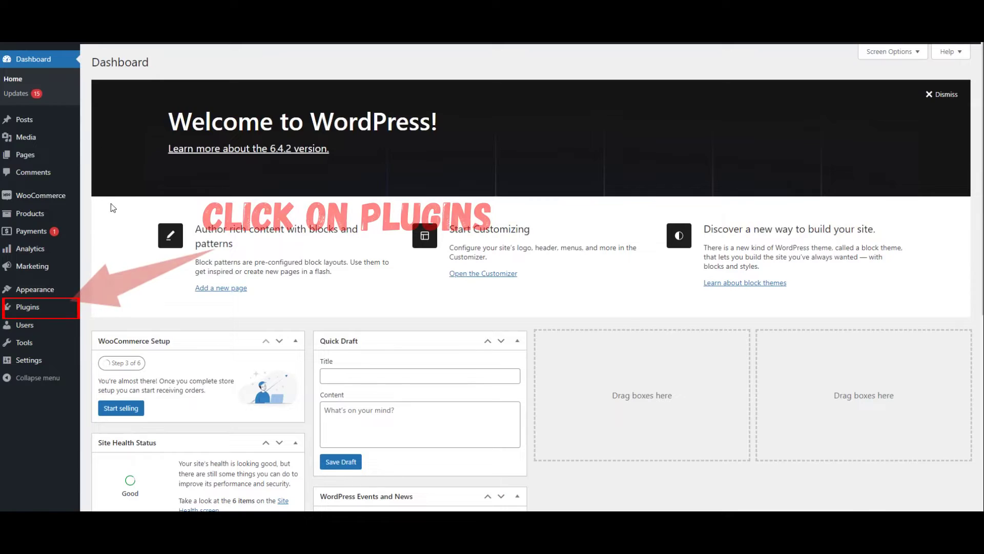
- Go from Installed Plugins to the Add Plugins page
mouse_move(43, 313)
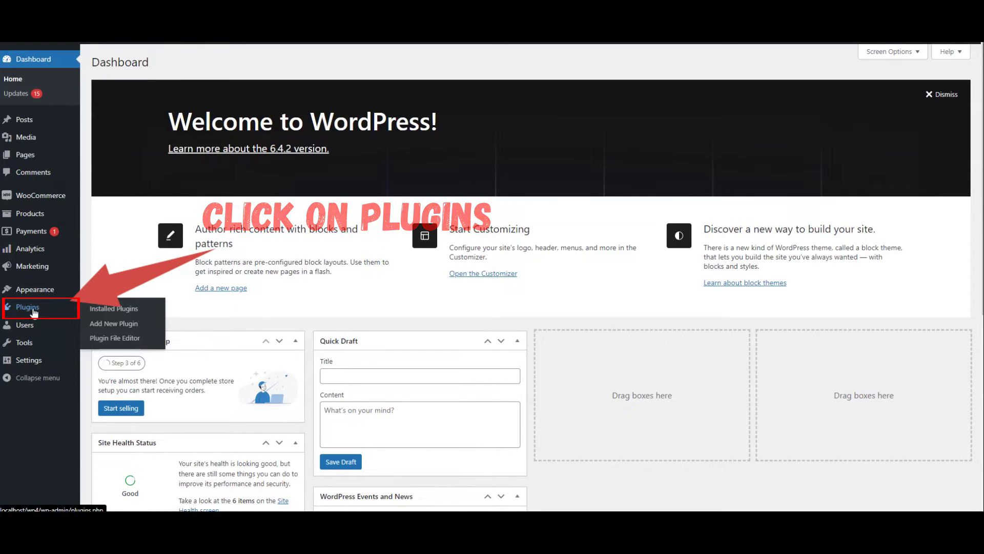
click(34, 311)
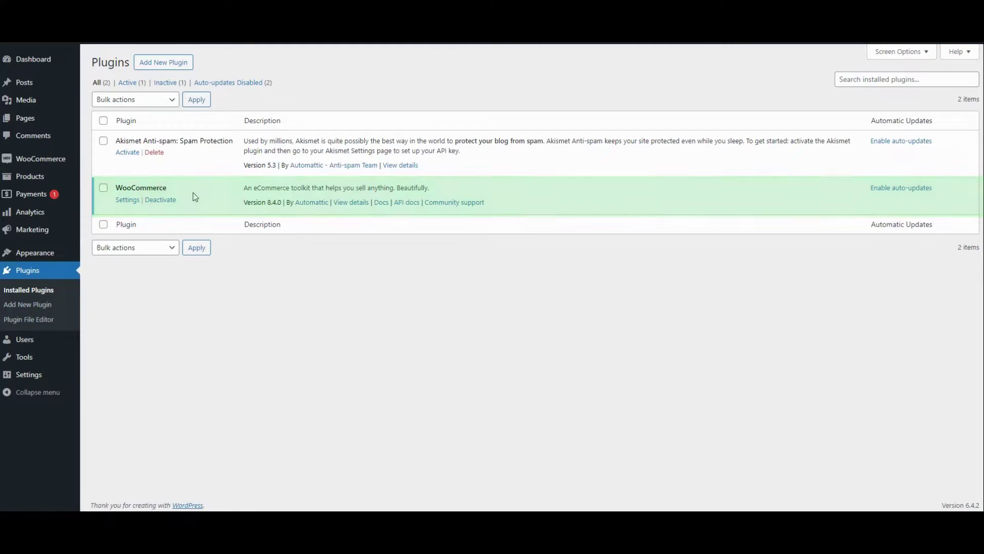
click(175, 66)
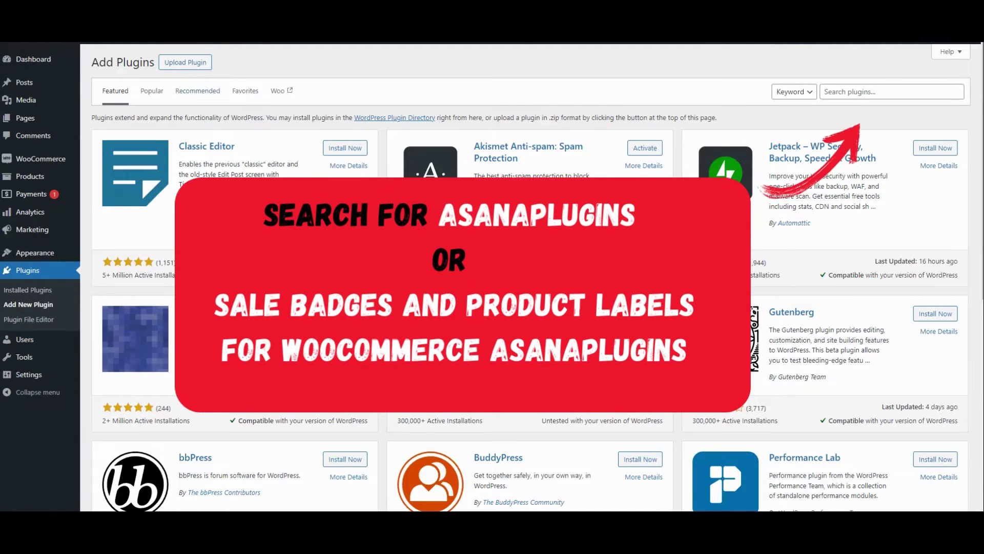
- Search the plugin directory for 'asanaplugins'
click(858, 91)
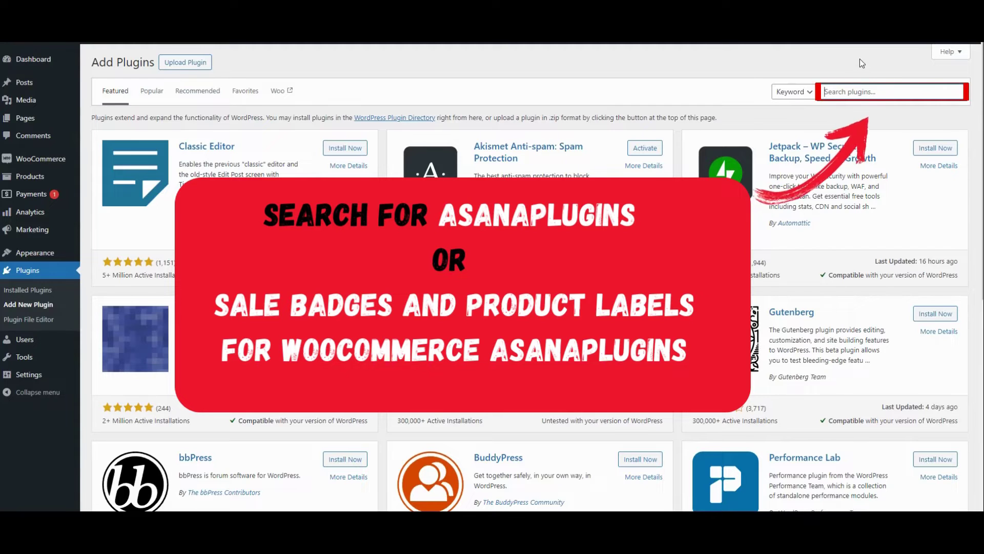
text(asanap)
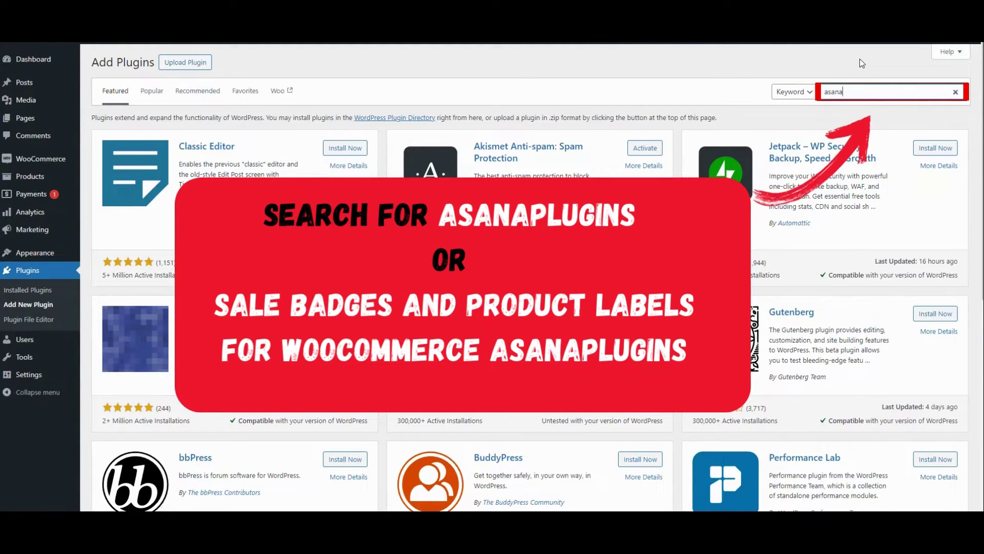
text(lugins)
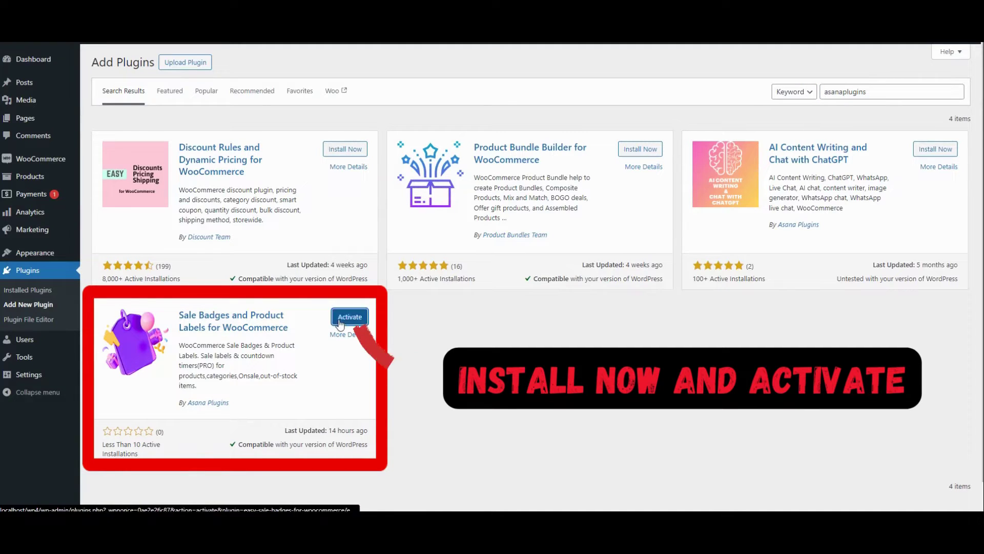
- Activate the Sale Badges plugin and start a new product badge
click(340, 319)
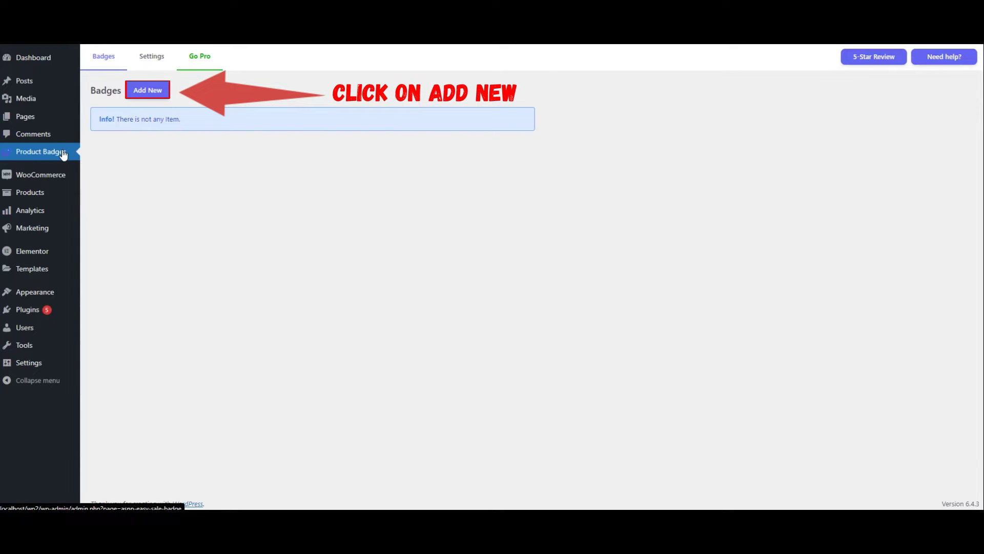
click(149, 92)
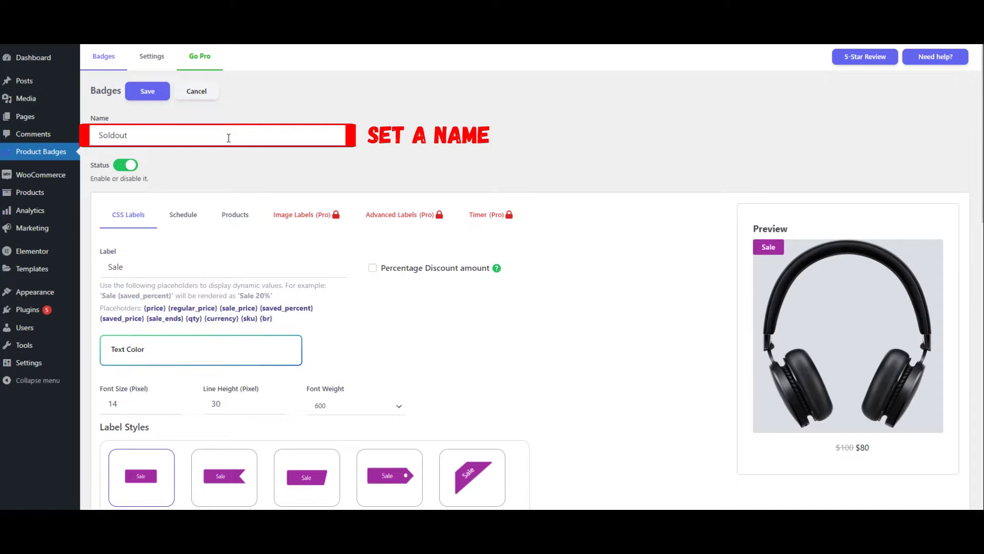
- Name the badge 'Soldout-Badge' and leave its status toggle switched on
text(-Badge)
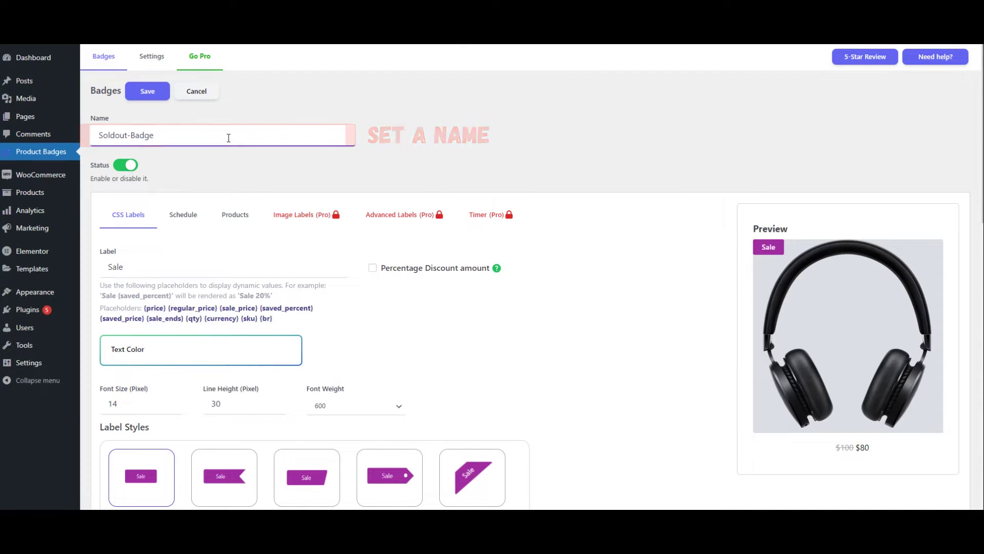
click(123, 170)
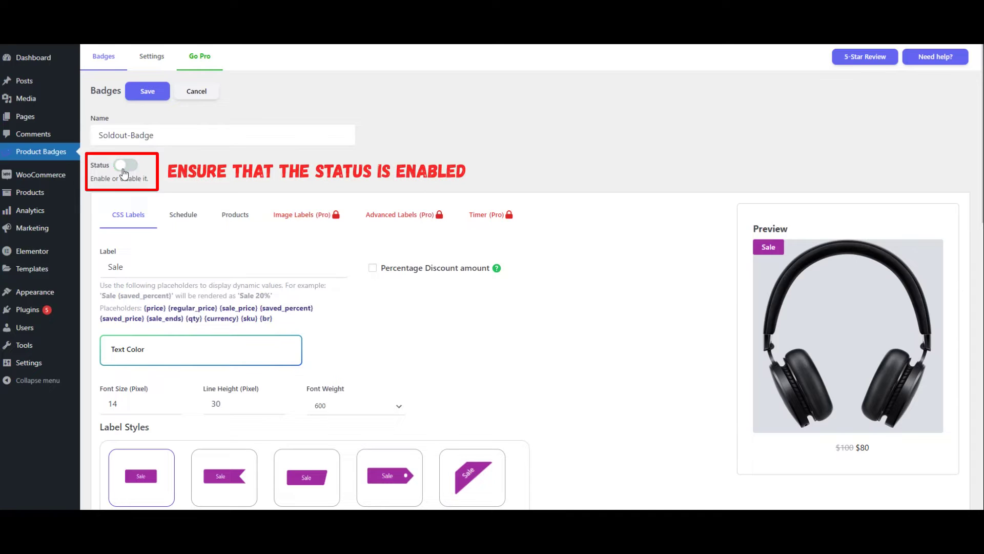
click(126, 165)
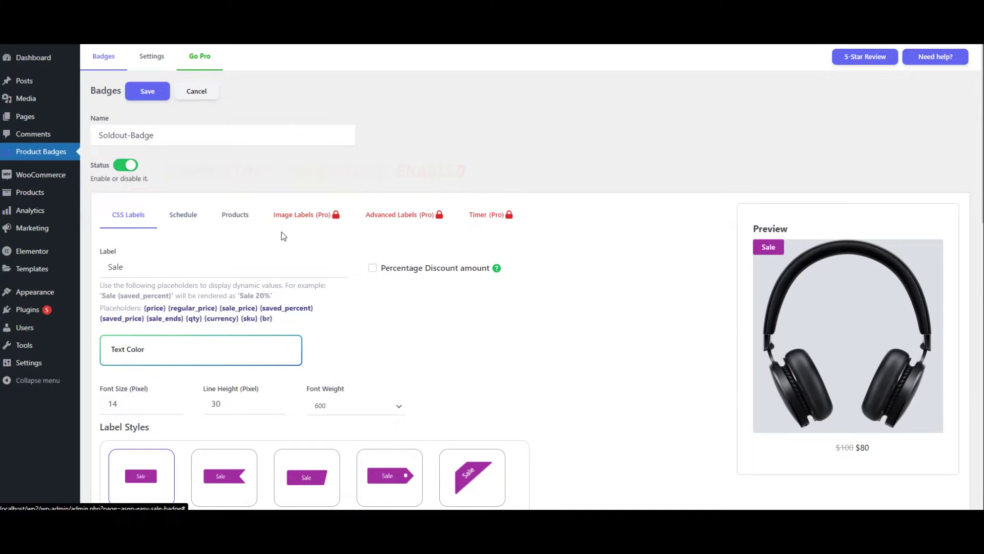
- Apply the flag-shaped ribbon label style and set the badge width to 80 pixels
scroll(308, 240, down, 2)
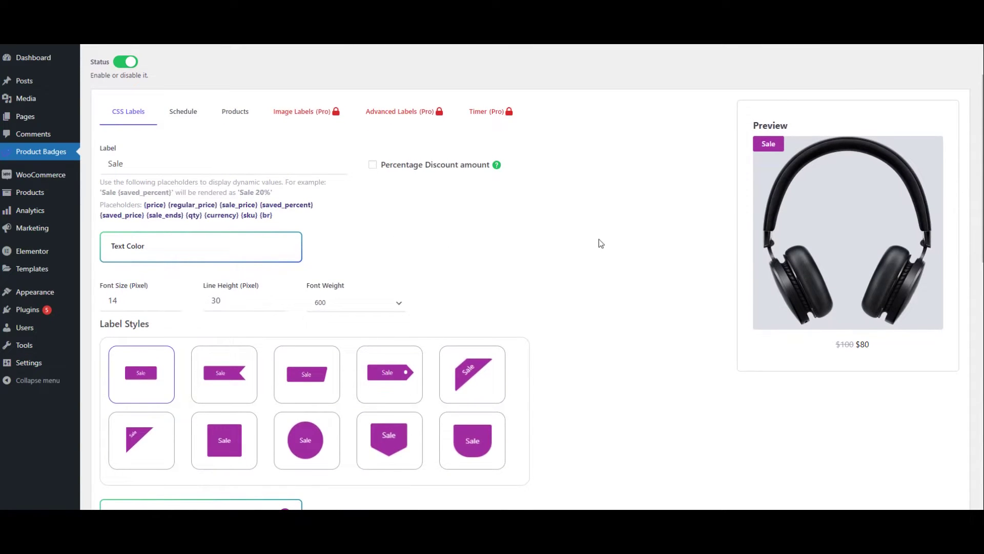
scroll(603, 238, down, 1)
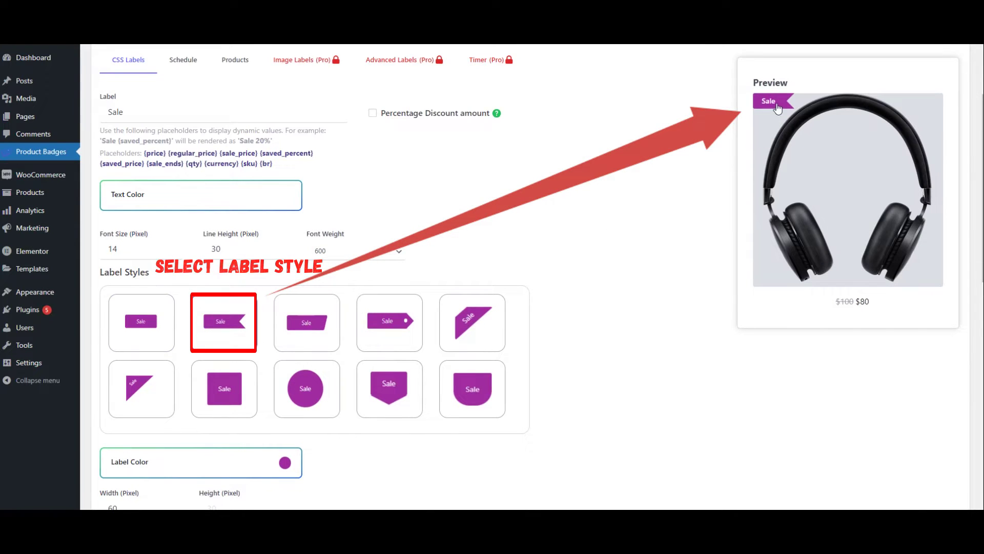
scroll(577, 194, down, 1)
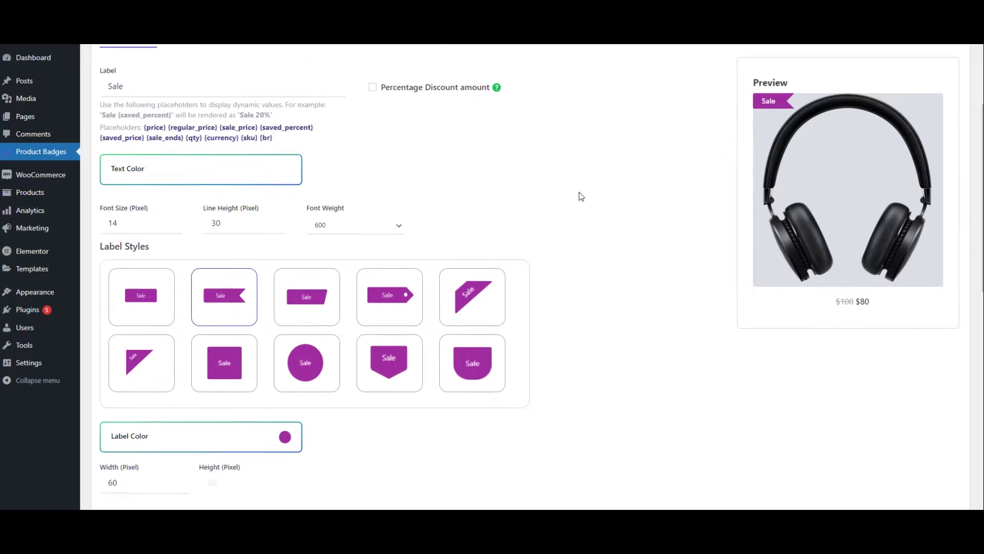
click(178, 454)
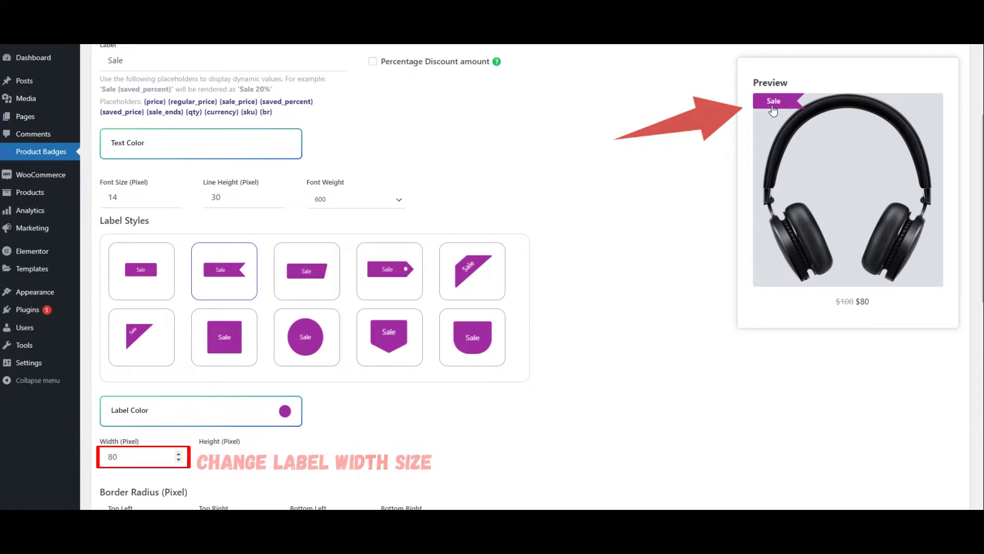
scroll(523, 171, up, 1)
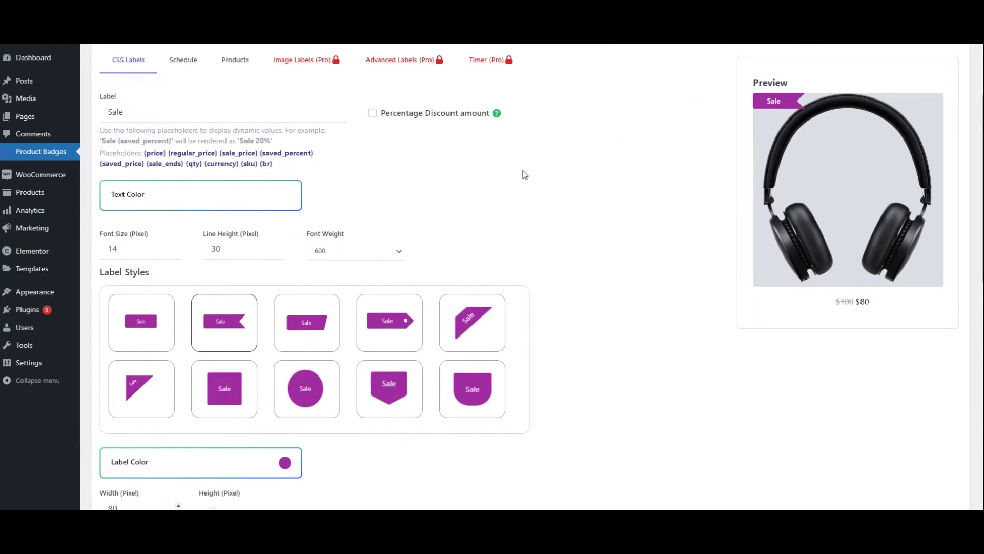
- Replace the 'Sale' label text with 'Sold Out!' and check the preview
double_click(161, 119)
text(Sold Out!)
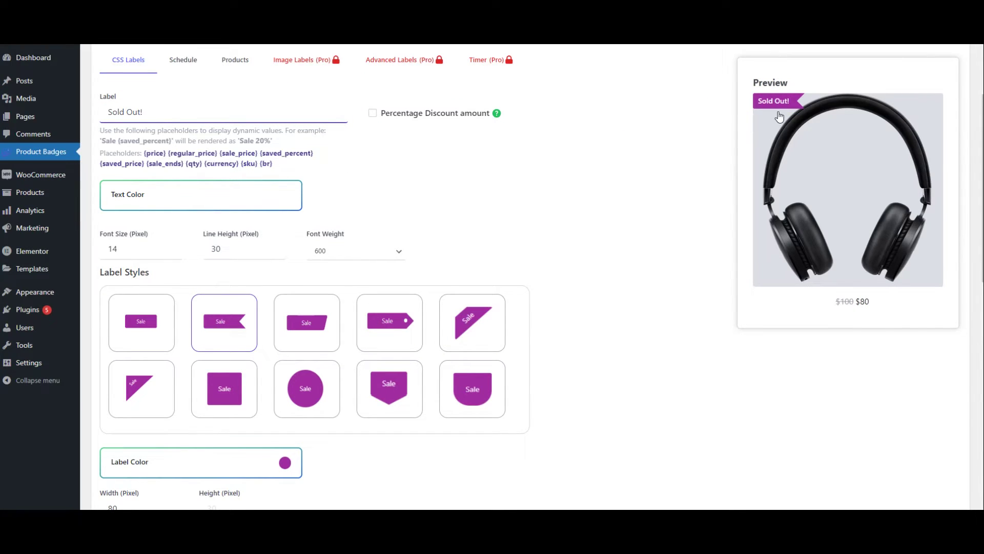
scroll(603, 197, down, 5)
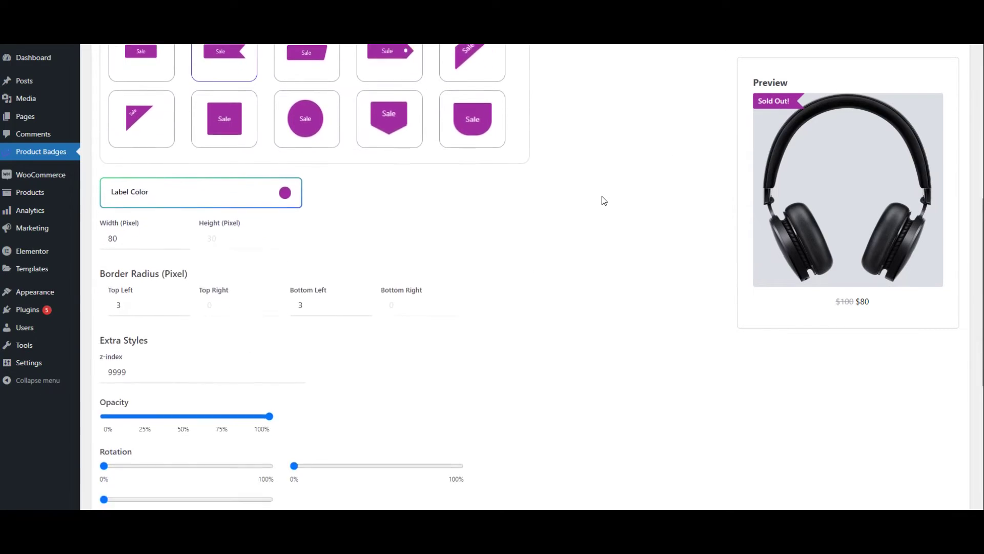
scroll(603, 200, down, 2)
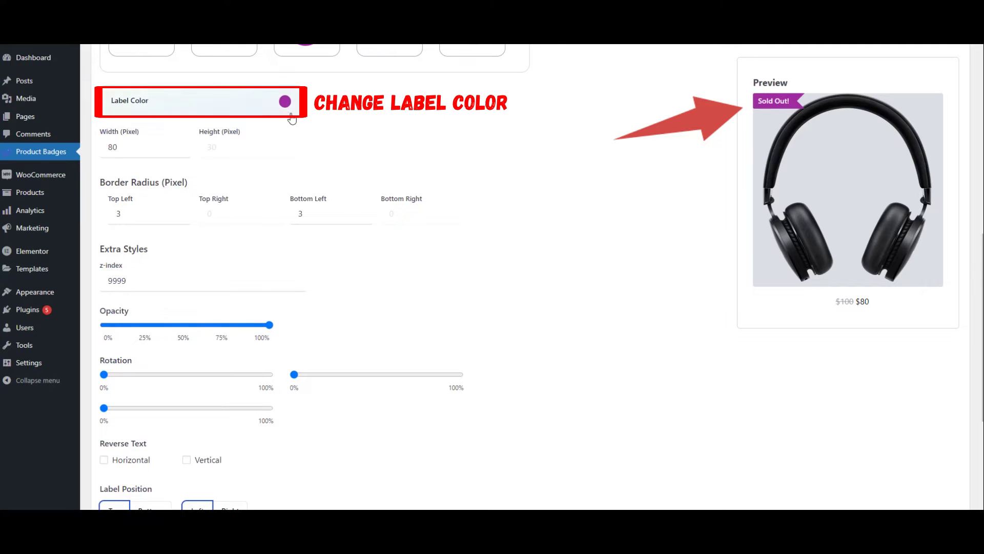
- Change the badge label colour from purple to red fa1731
click(220, 108)
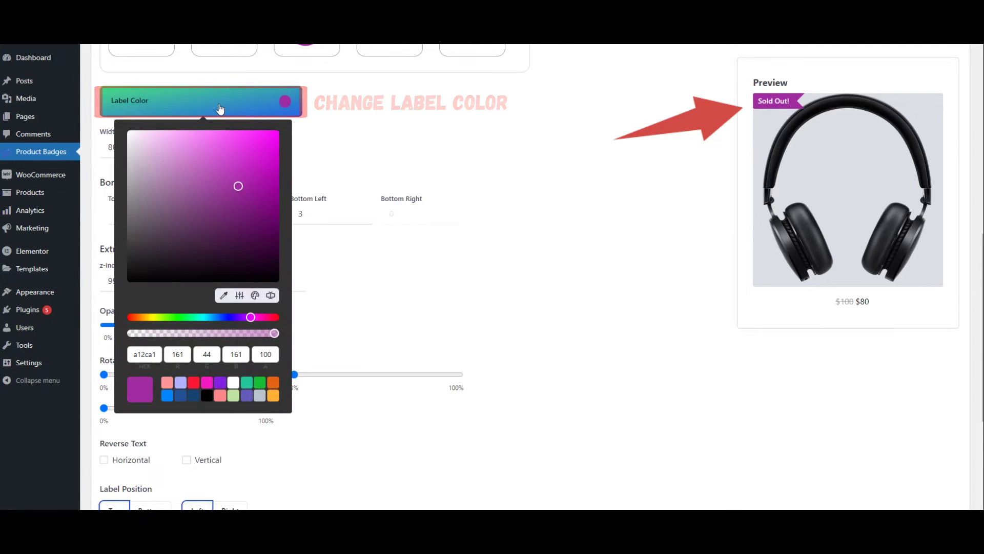
scroll(304, 115, down, 1)
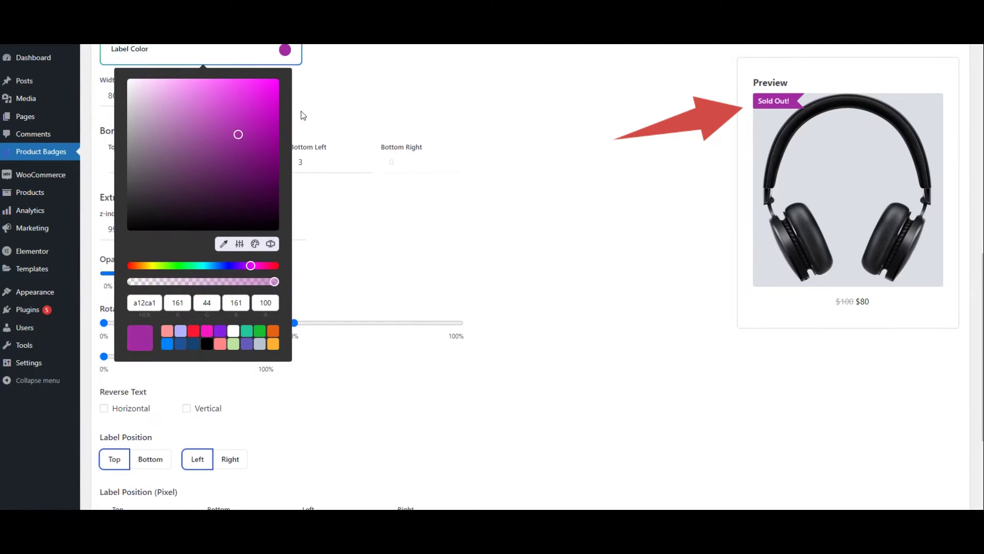
click(194, 331)
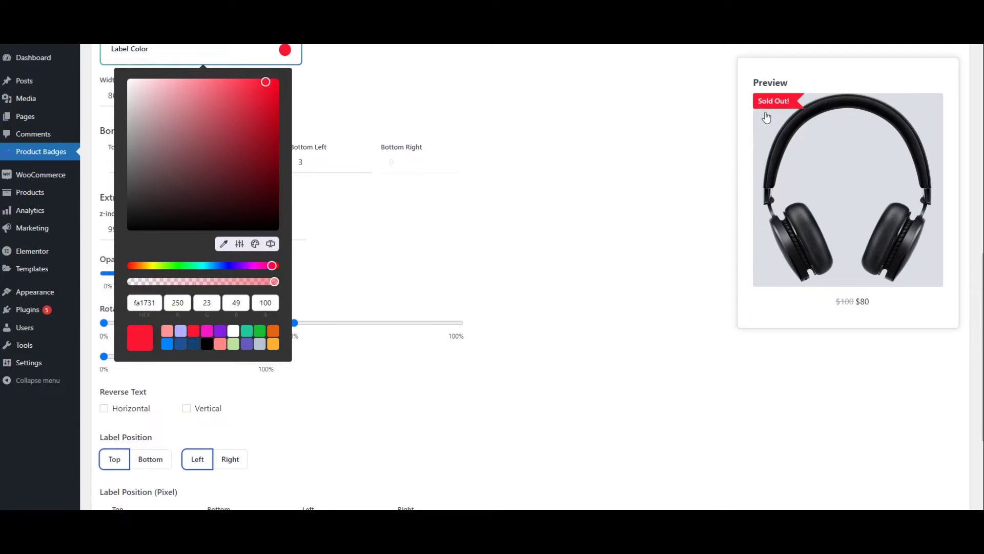
click(394, 238)
scroll(394, 238, down, 2)
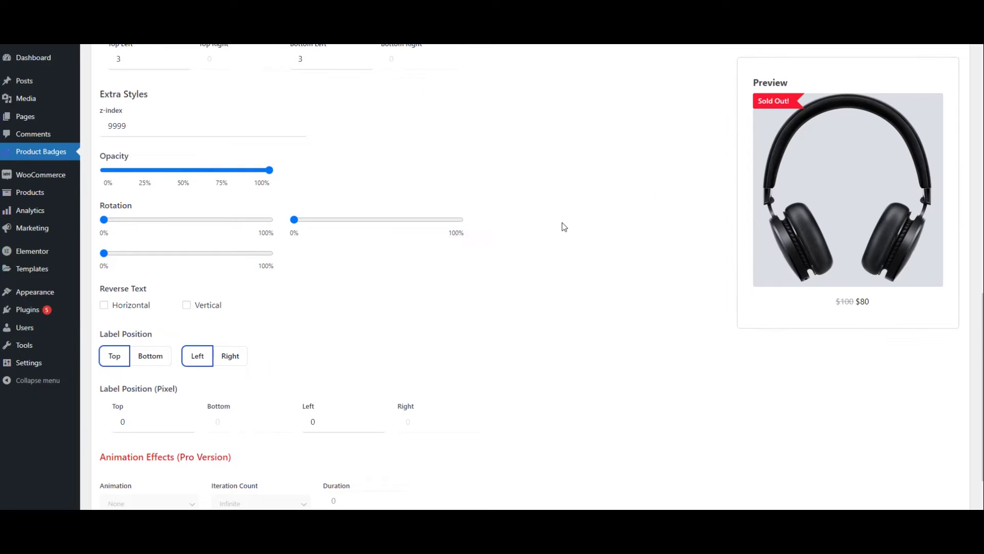
scroll(564, 227, up, 10)
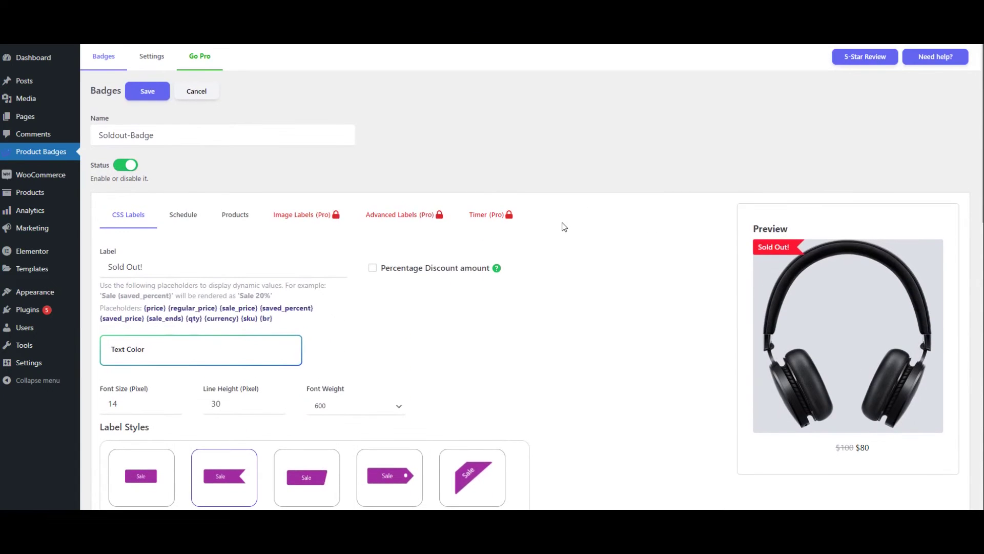
- Add a Stock status condition set to Out of stock and save the badge
click(236, 222)
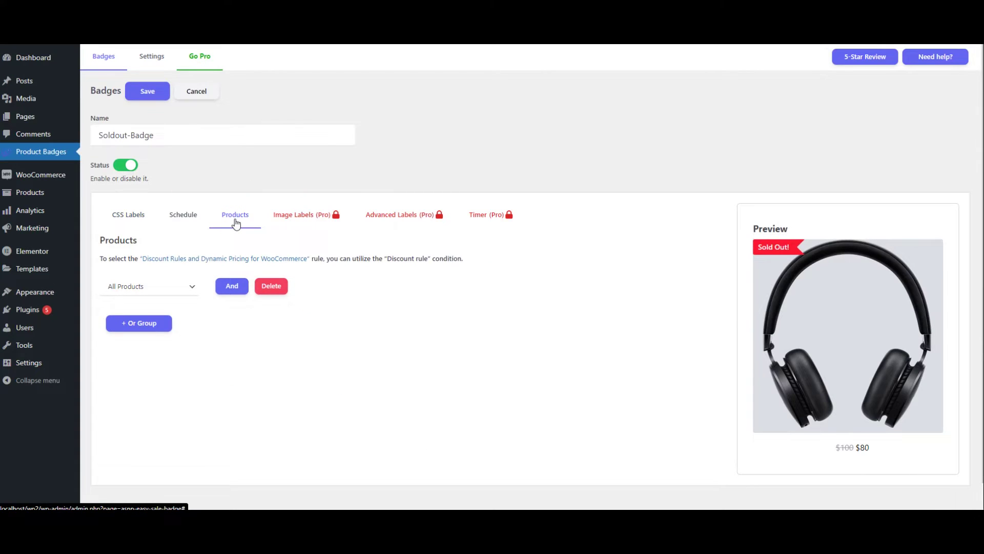
click(159, 287)
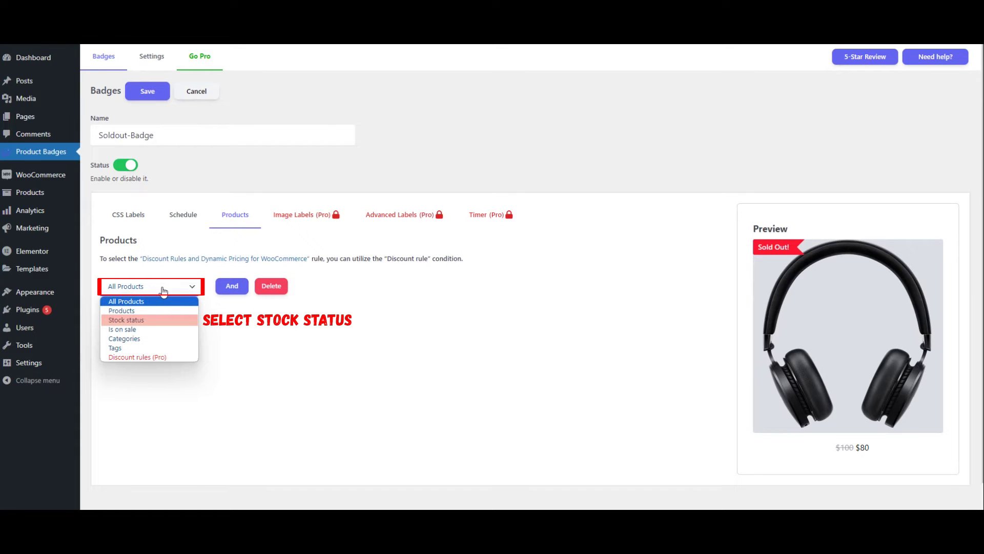
click(140, 320)
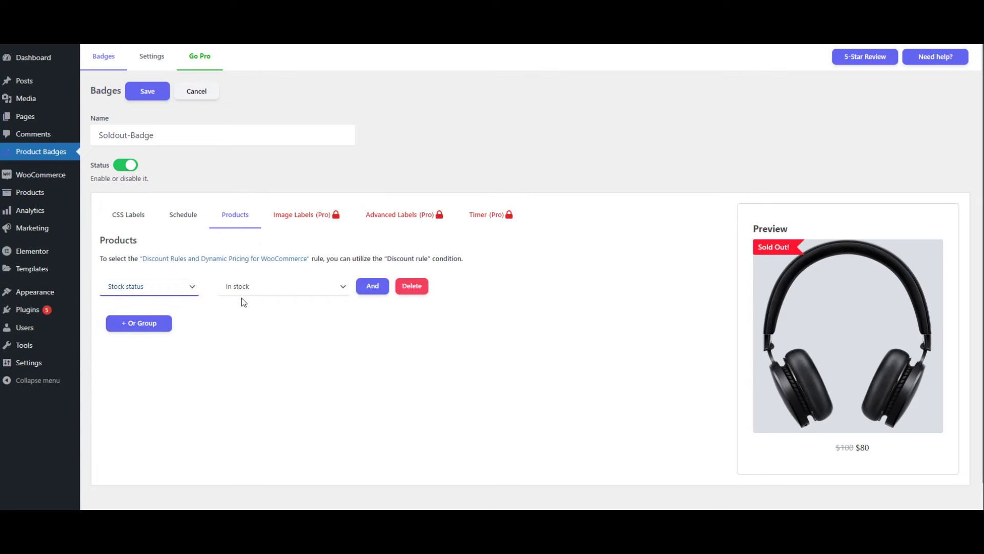
click(260, 291)
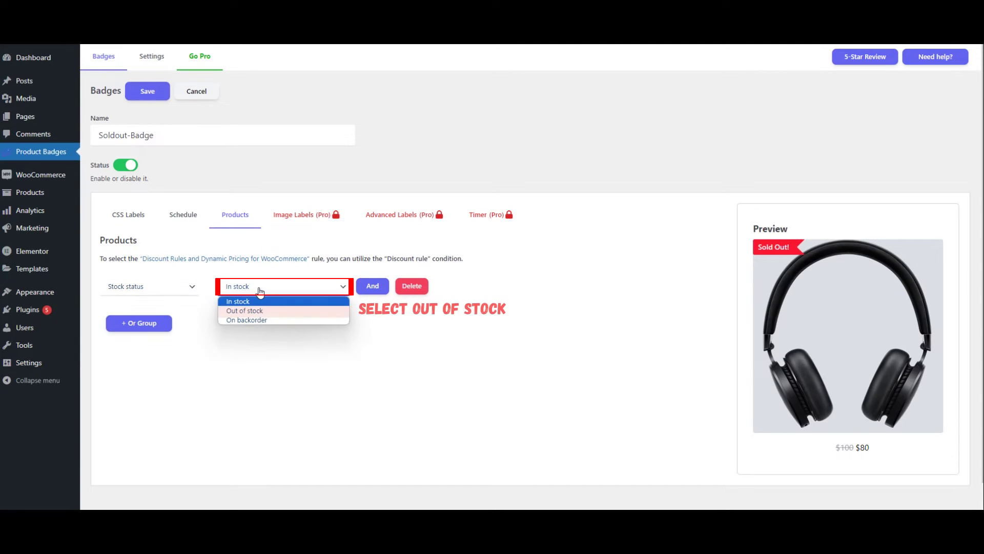
click(243, 311)
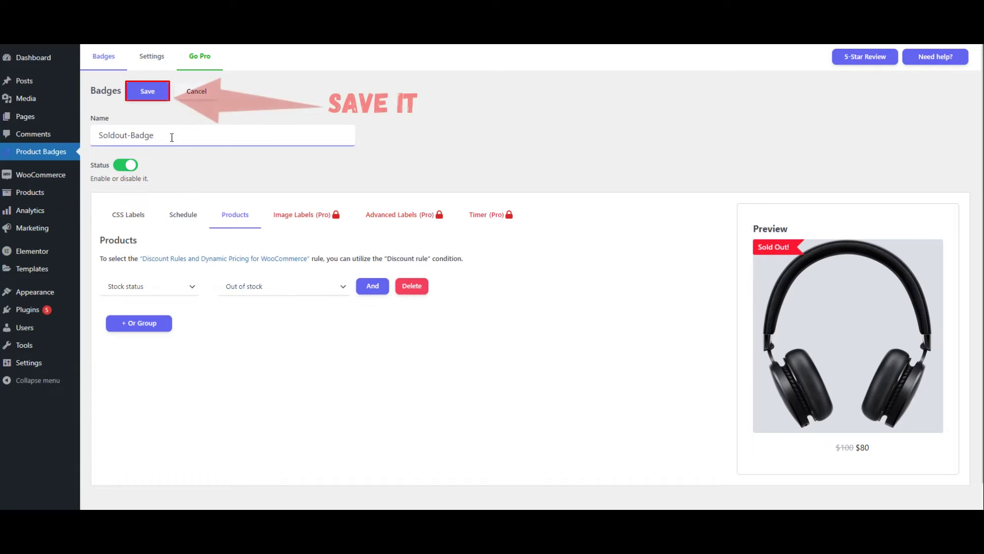
click(152, 96)
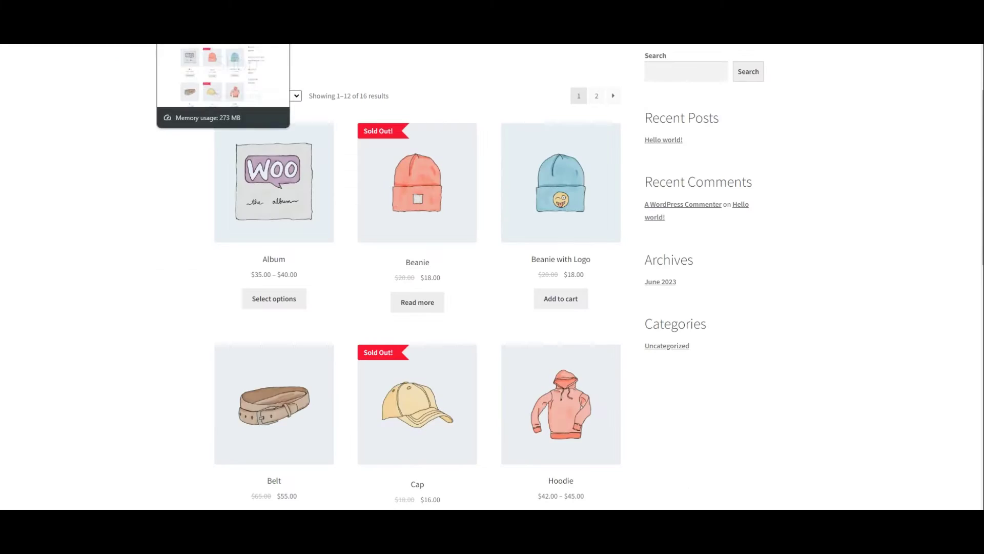
- Open the Beanie product page from the Shop archive to see its Sold Out! badge
scroll(441, 189, down, 5)
scroll(442, 189, down, 5)
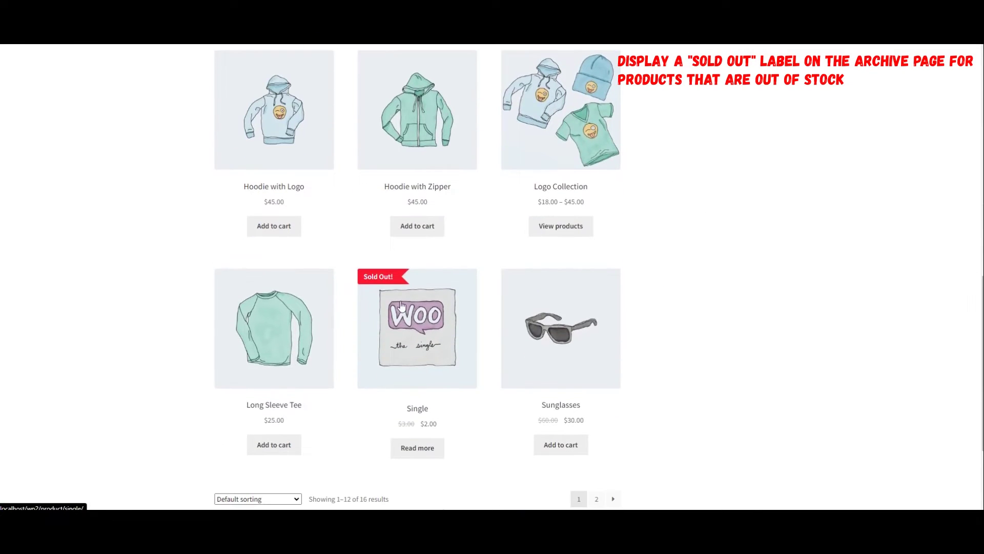
scroll(391, 292, up, 10)
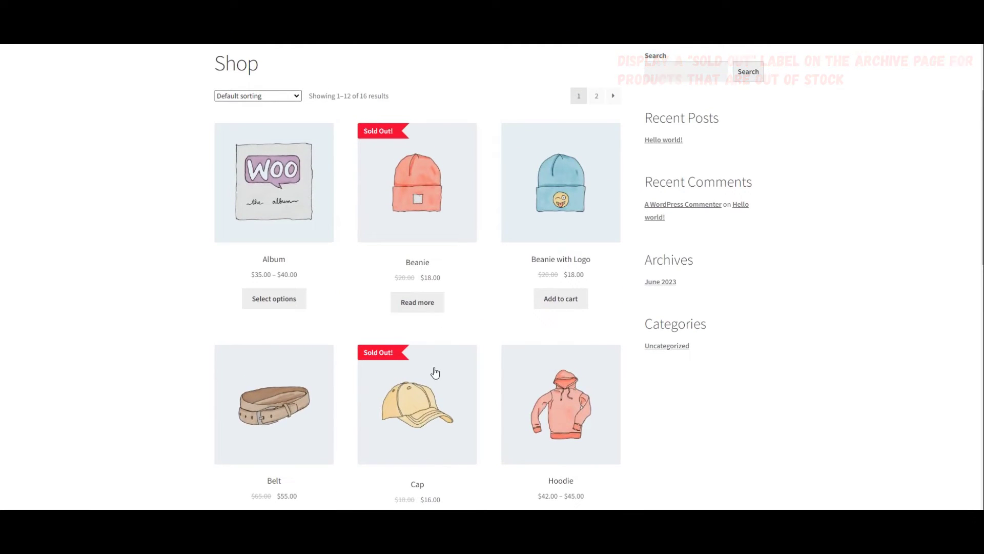
click(396, 234)
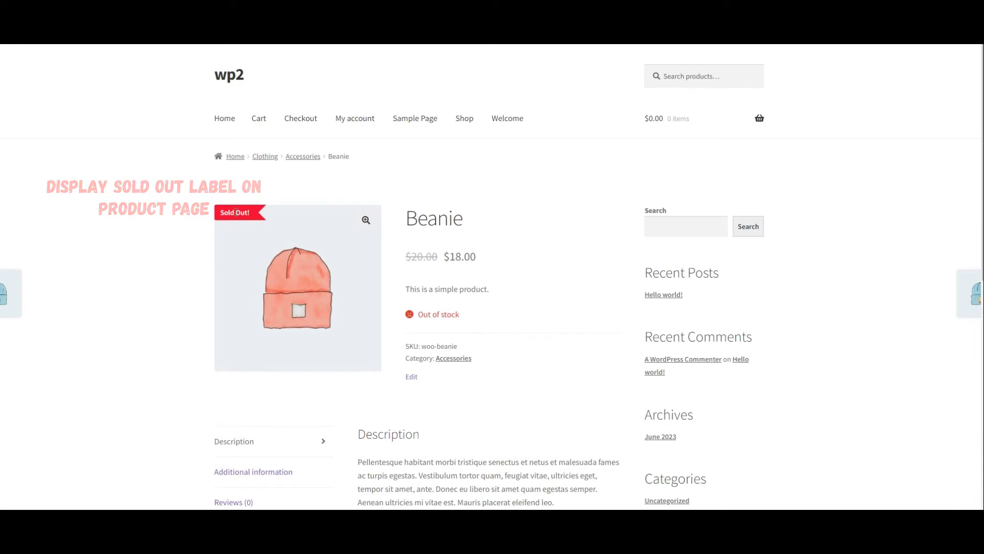
- Open the Cap product page from Related products, showing its Sold Out! badge
scroll(148, 236, down, 6)
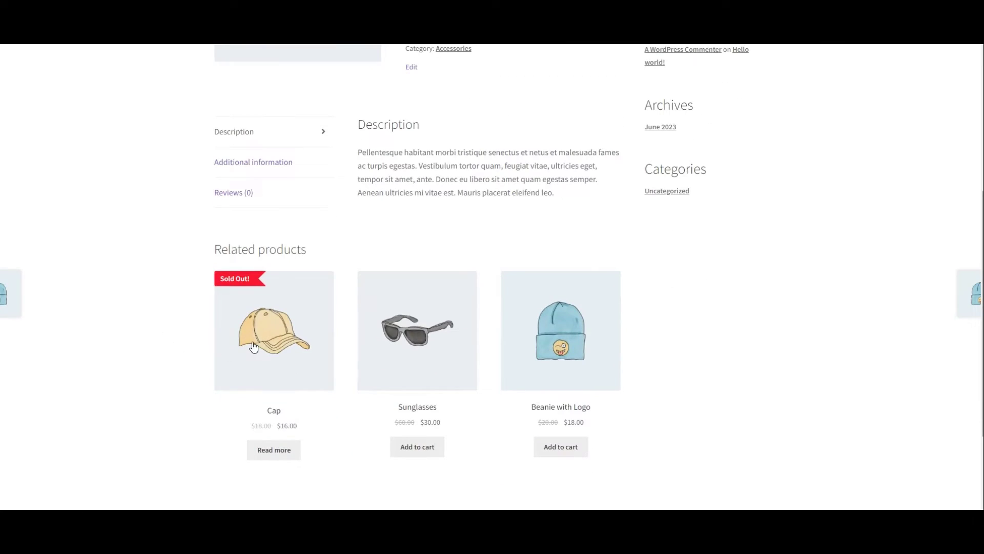
click(253, 347)
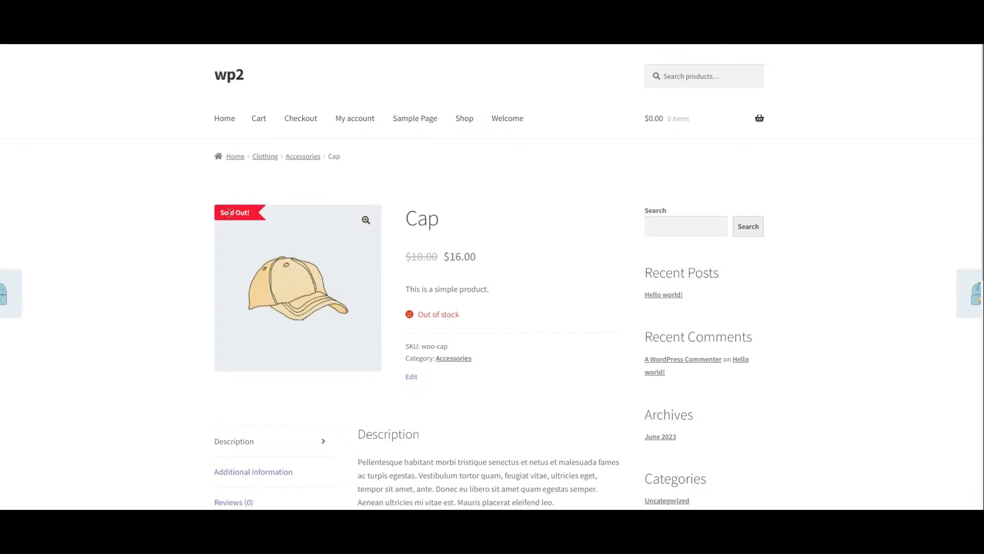
scroll(151, 214, down, 1)
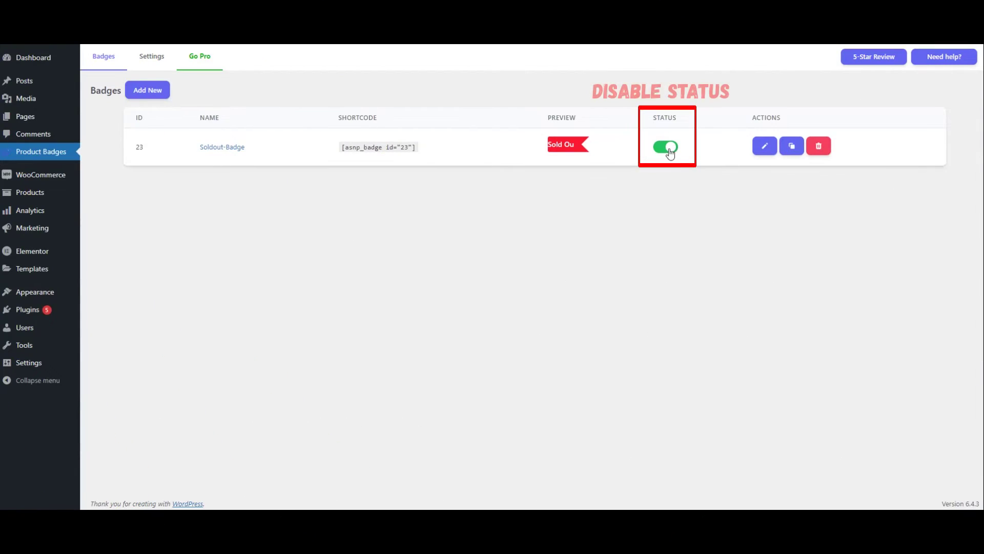
- Switch off Soldout-Badge's status in the Product Badges list
click(667, 148)
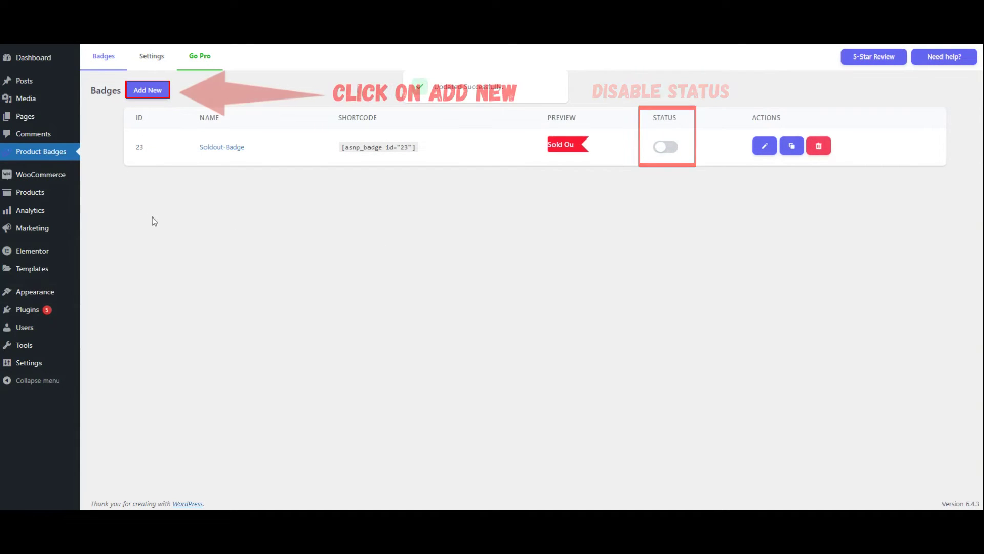
- Add a new badge and replace its default name with Soldout-Badge2
click(150, 96)
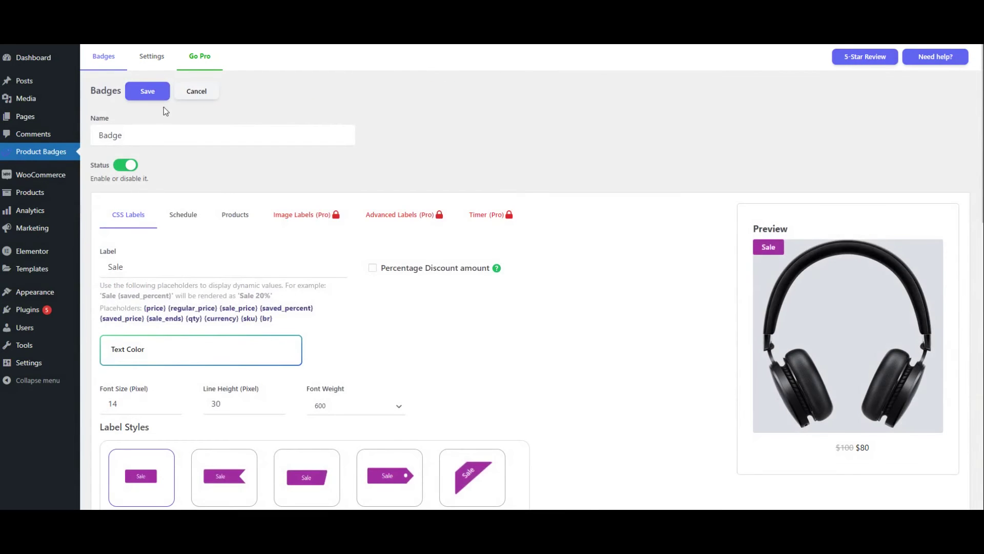
double_click(173, 137)
text(S)
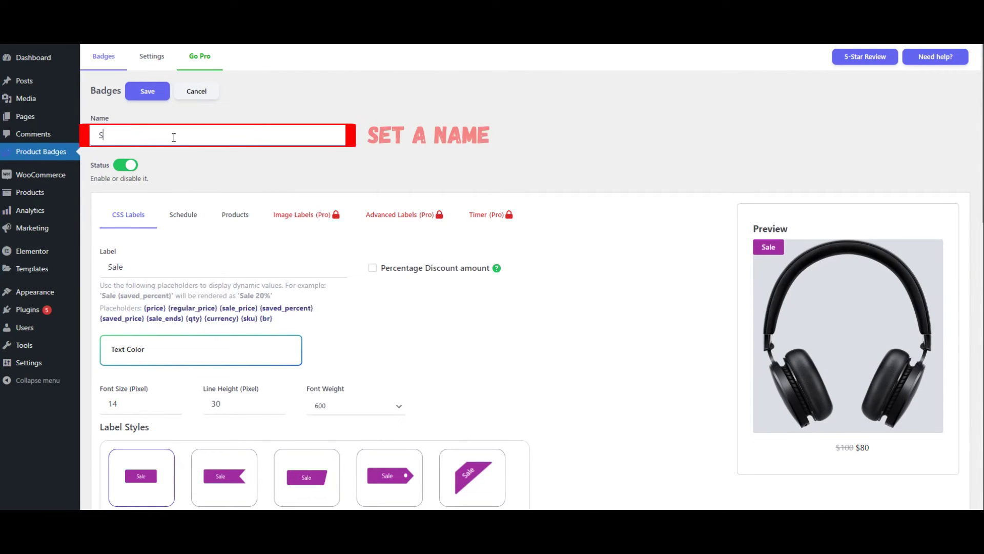
text(oldout-Badge2)
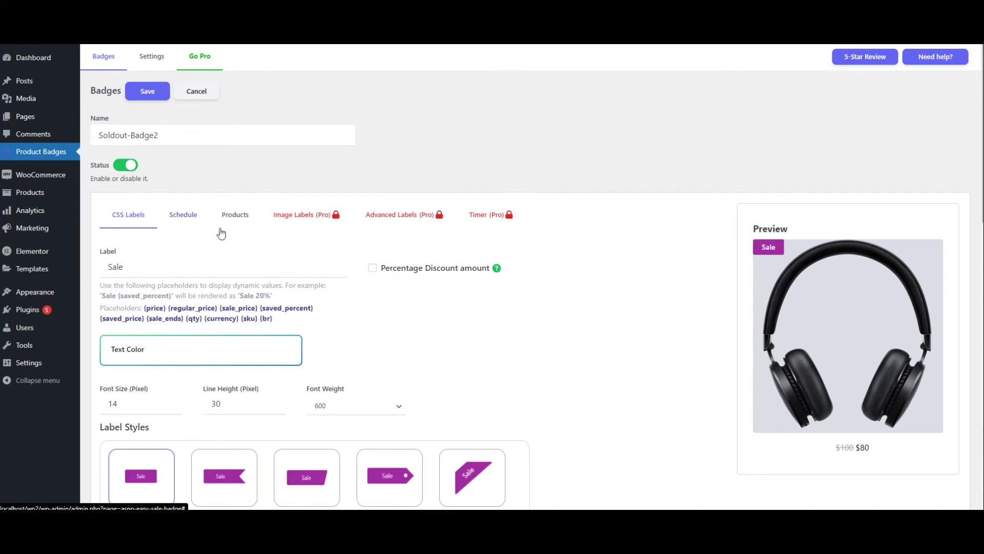
- Choose the tag-shaped label style and widen the badge to 90 pixels
scroll(594, 279, down, 3)
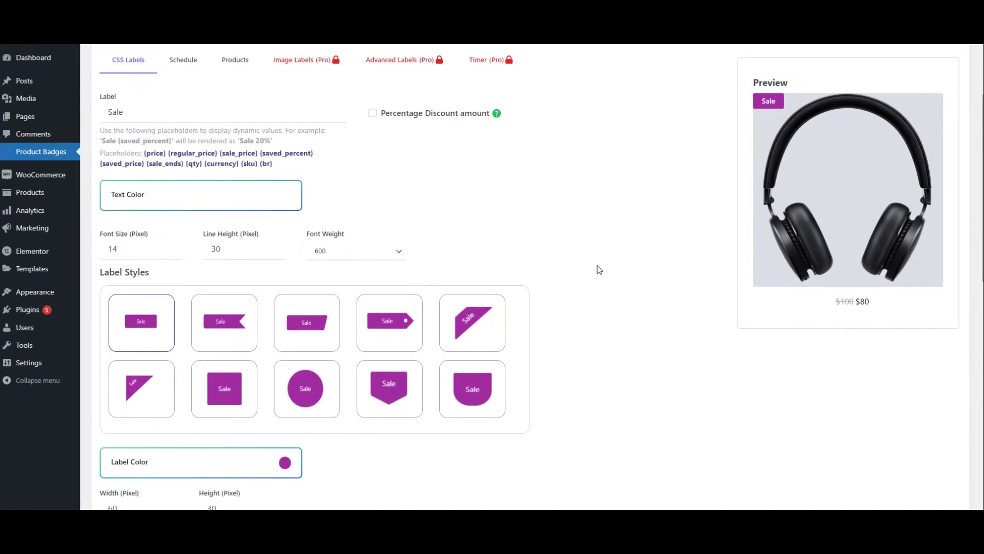
click(381, 323)
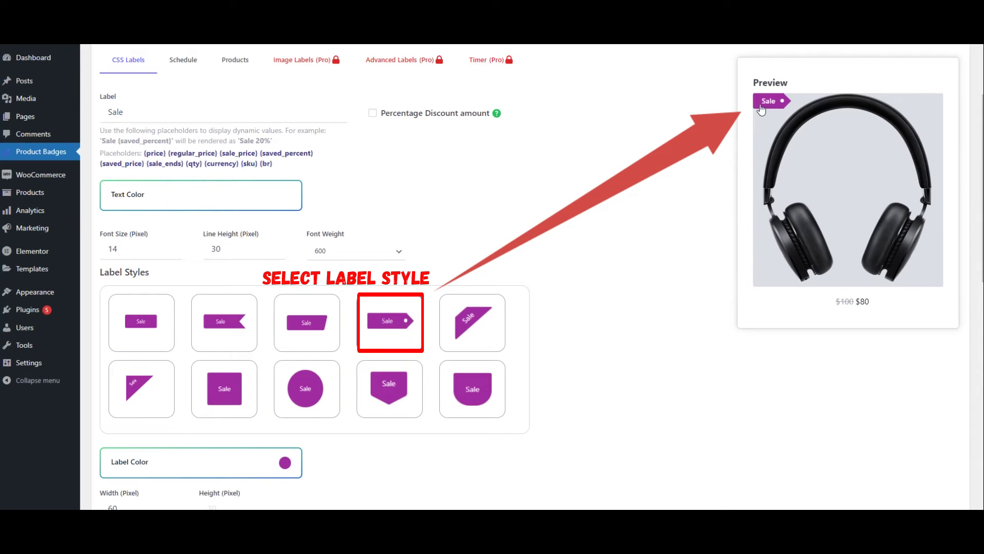
scroll(649, 262, down, 1)
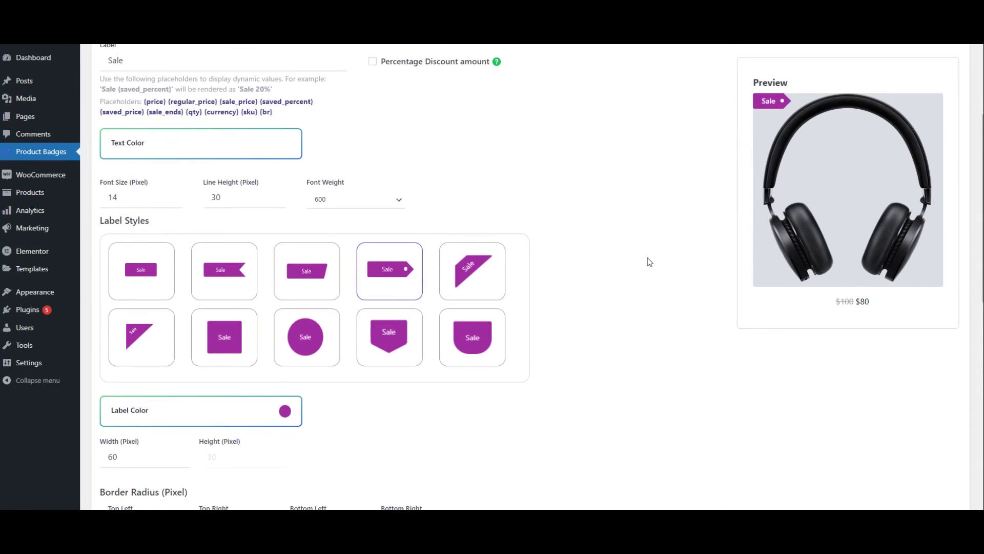
click(178, 453)
click(179, 453)
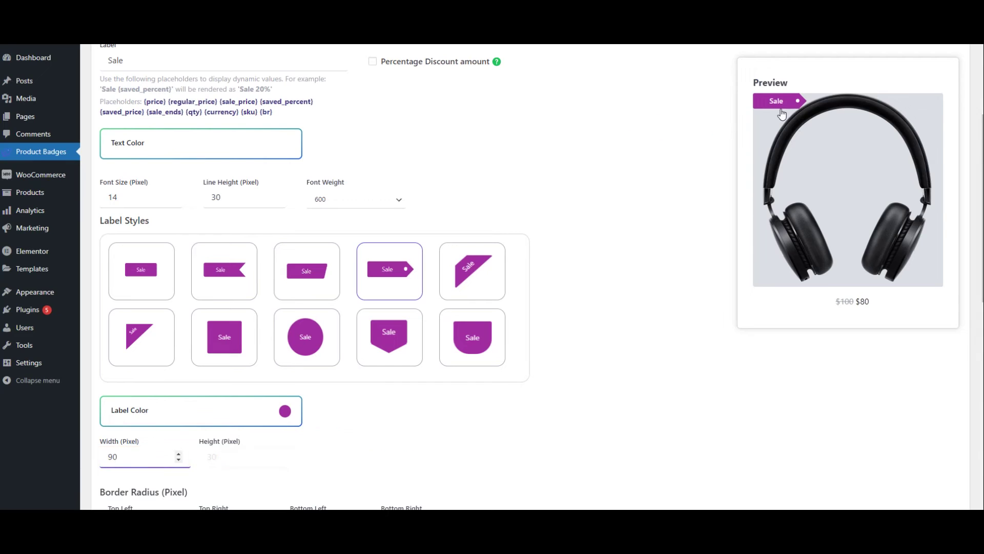
- Change the label text from Sale to 'Sold Out!'
scroll(631, 199, up, 1)
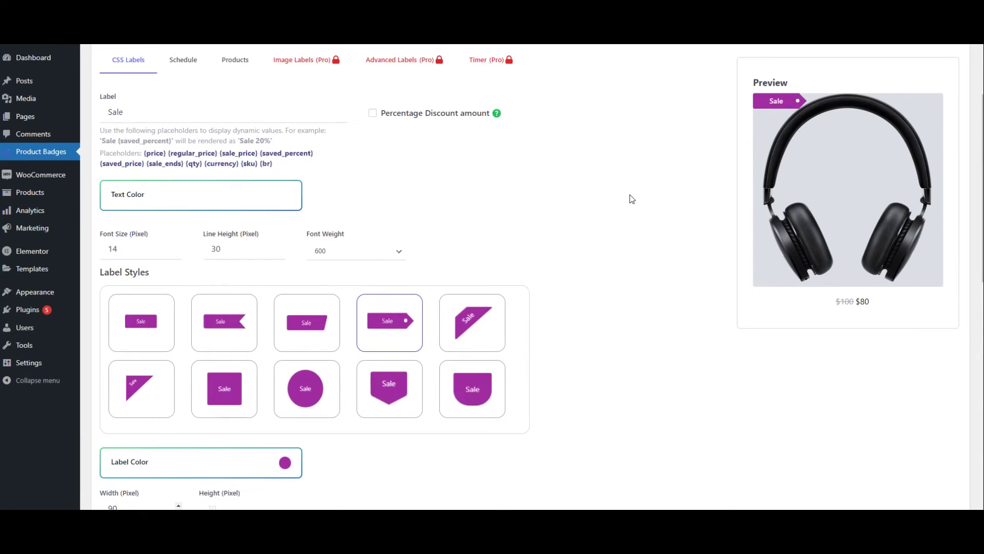
double_click(199, 113)
text(S)
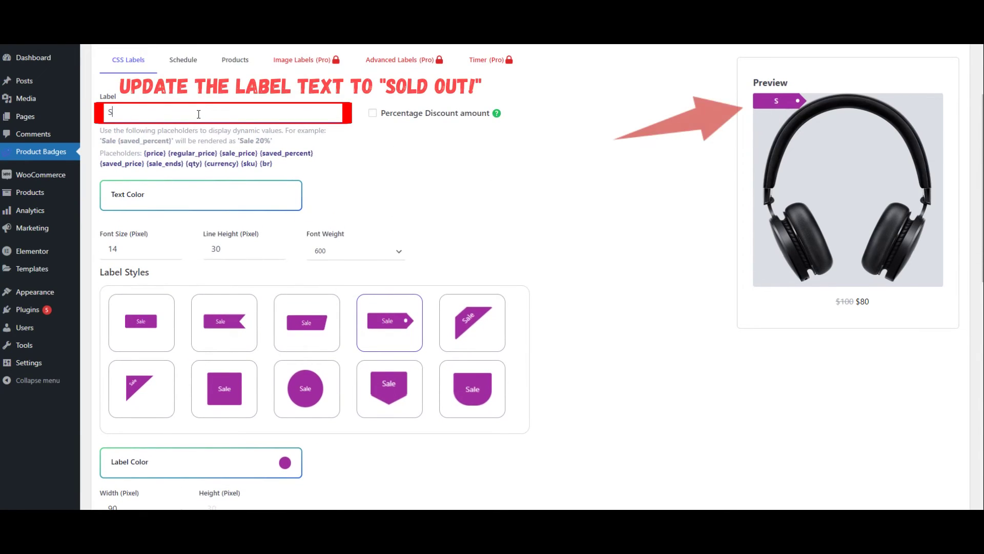
text(old O)
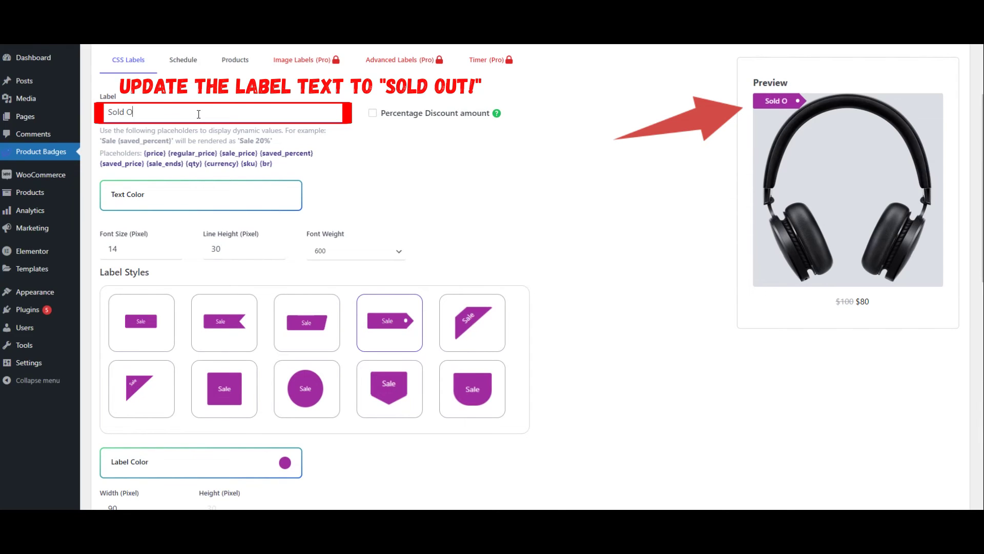
text(ut!)
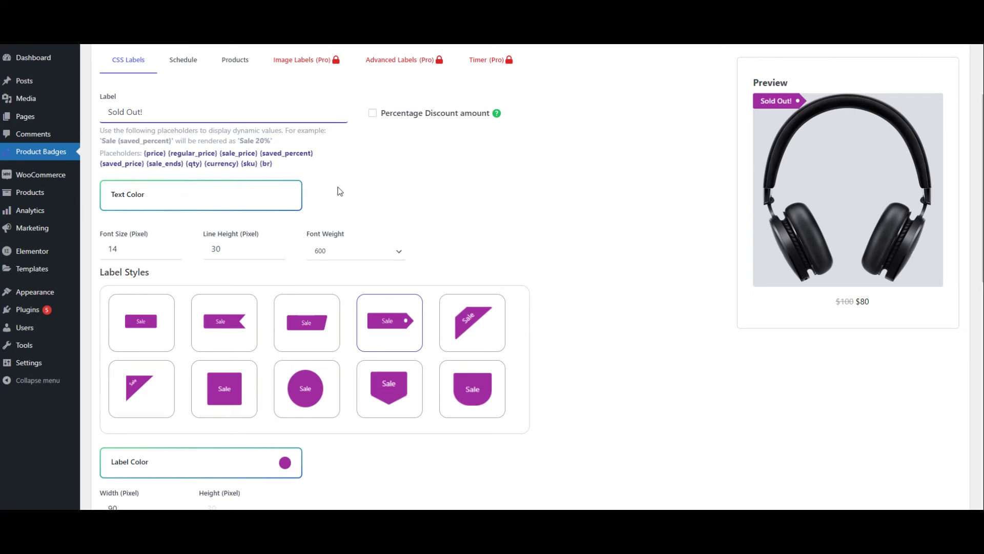
scroll(613, 171, down, 2)
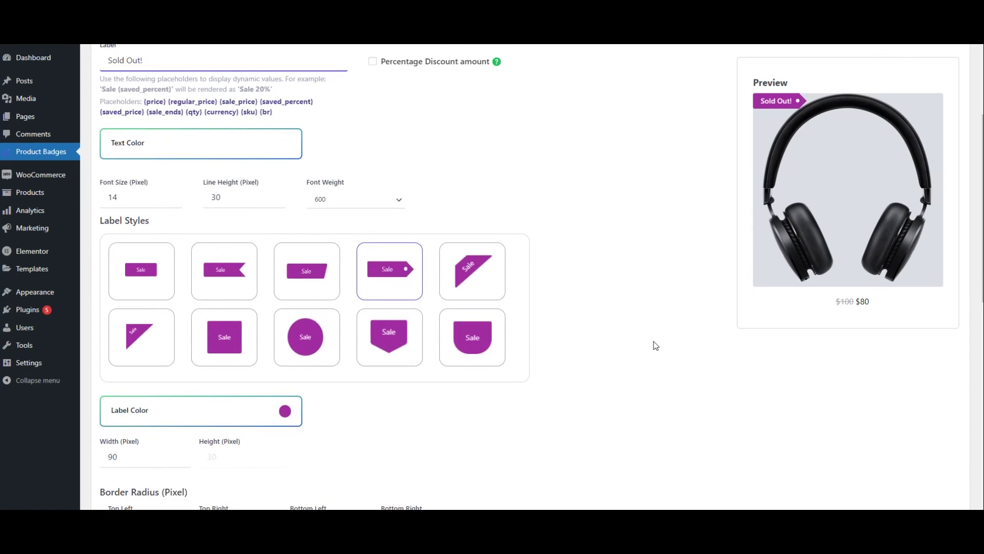
- Set the label colour to teal 21c599 and the font weight to Bold
click(278, 419)
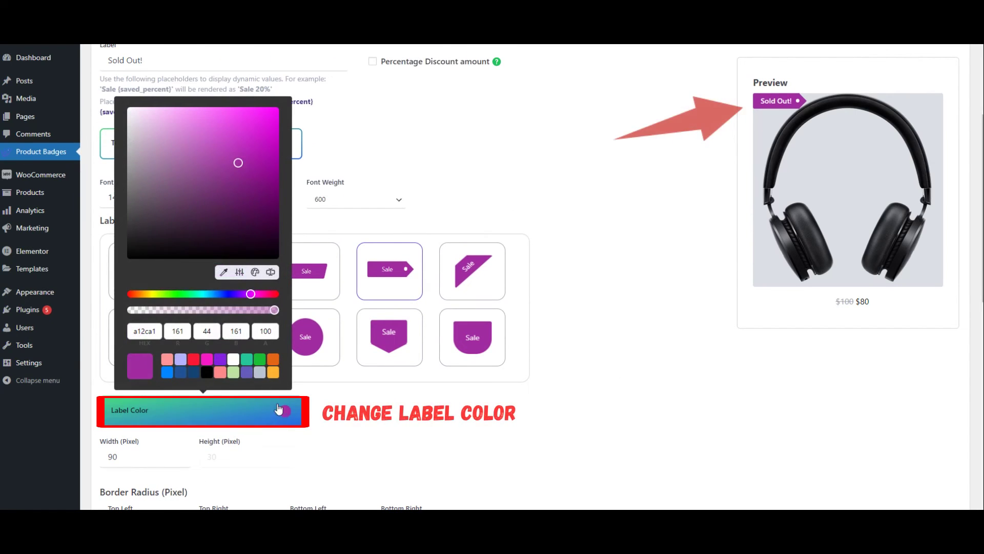
click(248, 360)
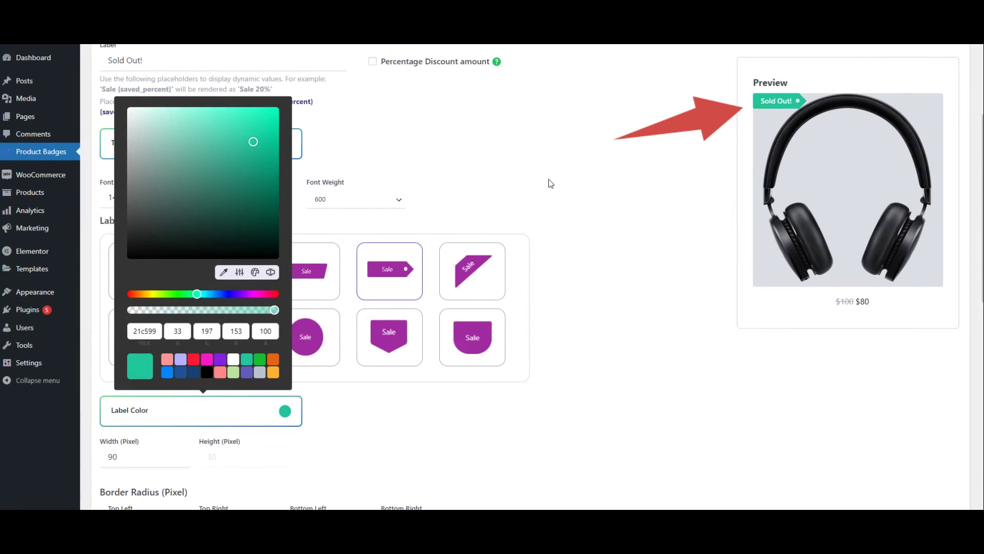
click(515, 187)
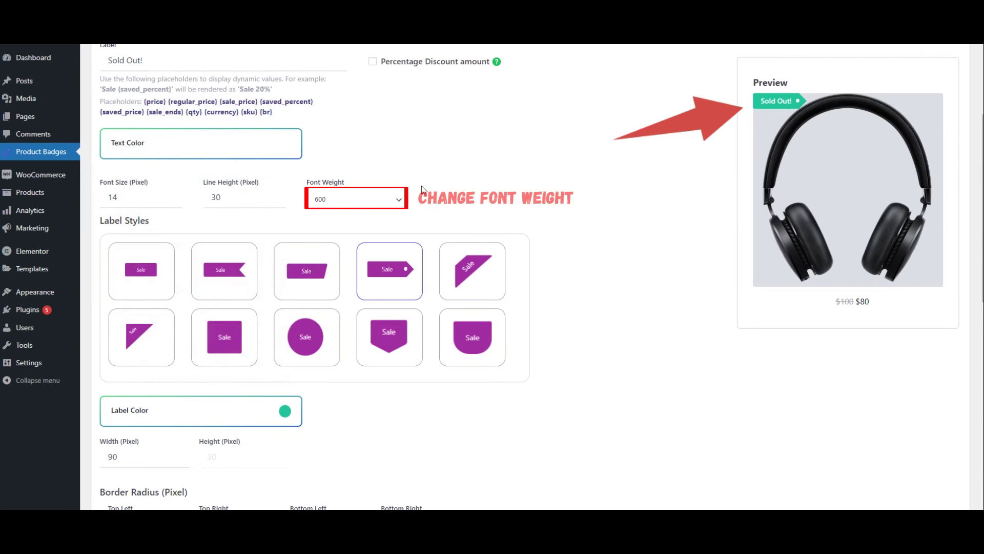
click(347, 204)
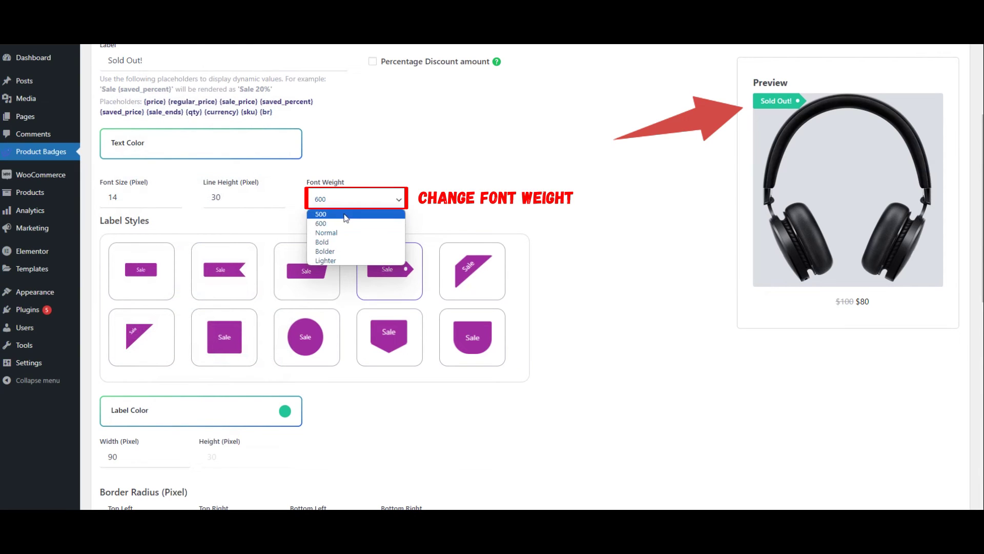
click(334, 241)
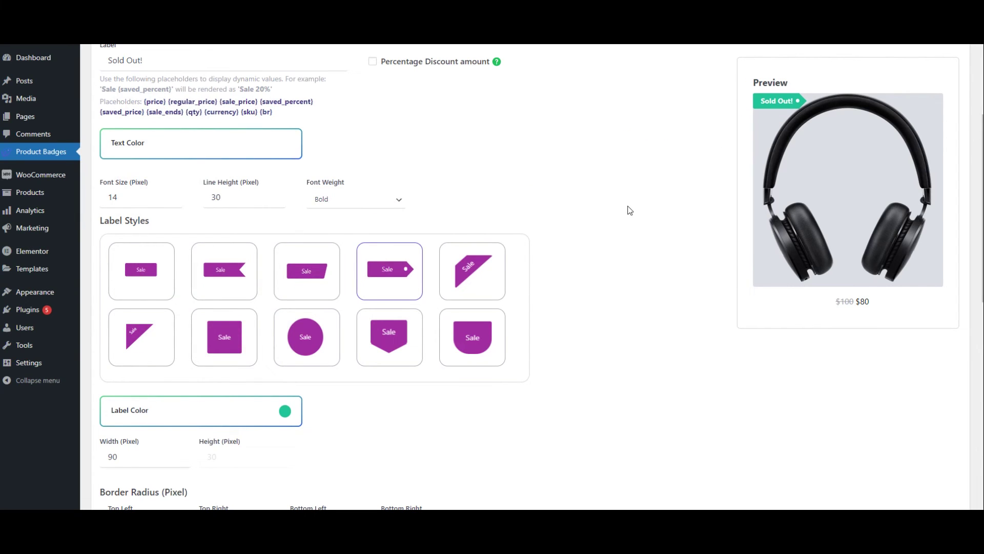
scroll(630, 211, down, 8)
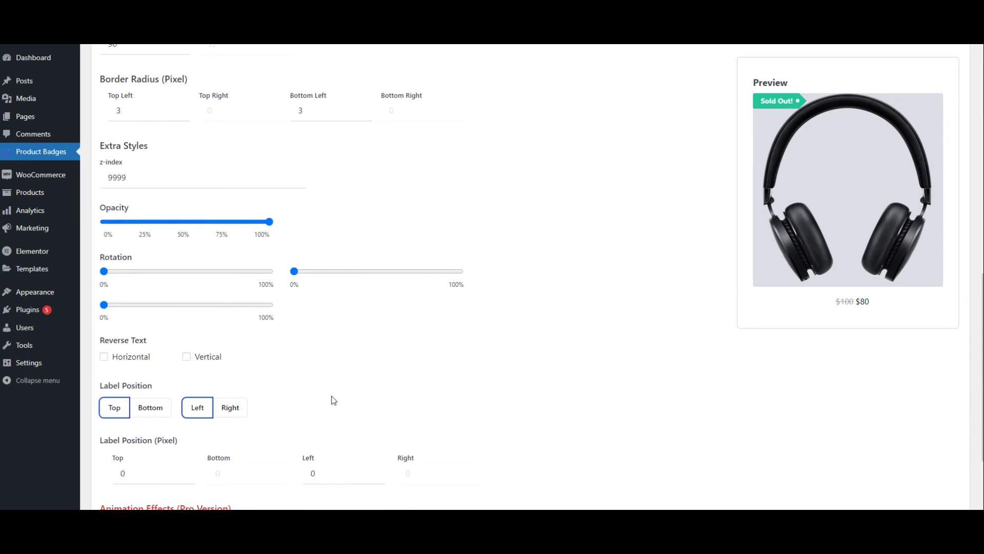
- Set the badge's label position to Bottom Left on the product image
click(230, 409)
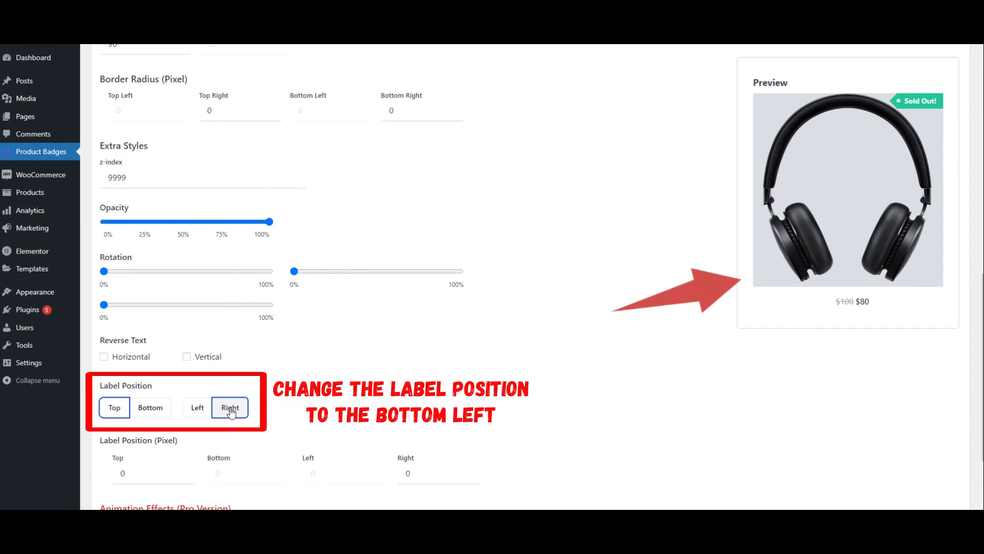
click(197, 410)
click(150, 410)
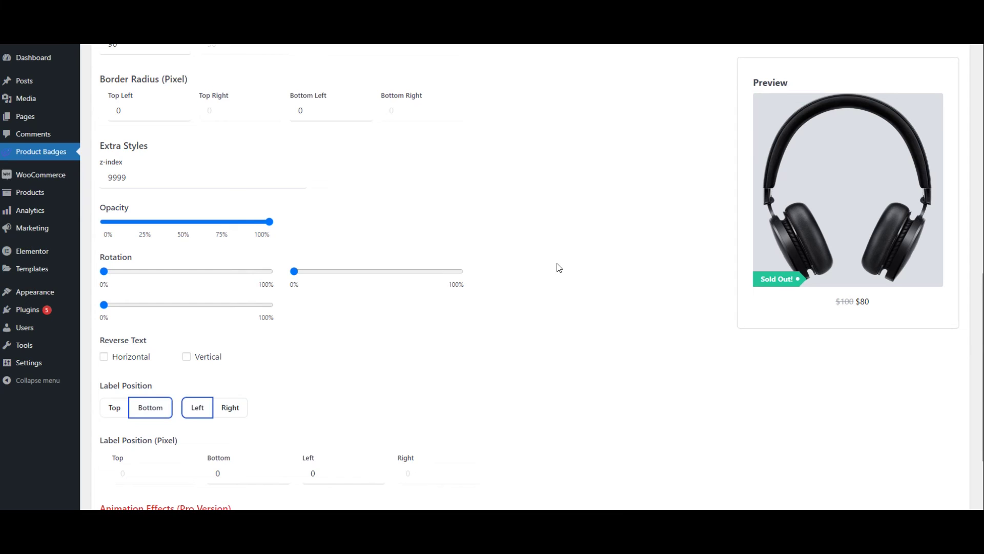
scroll(556, 267, up, 7)
scroll(557, 264, up, 5)
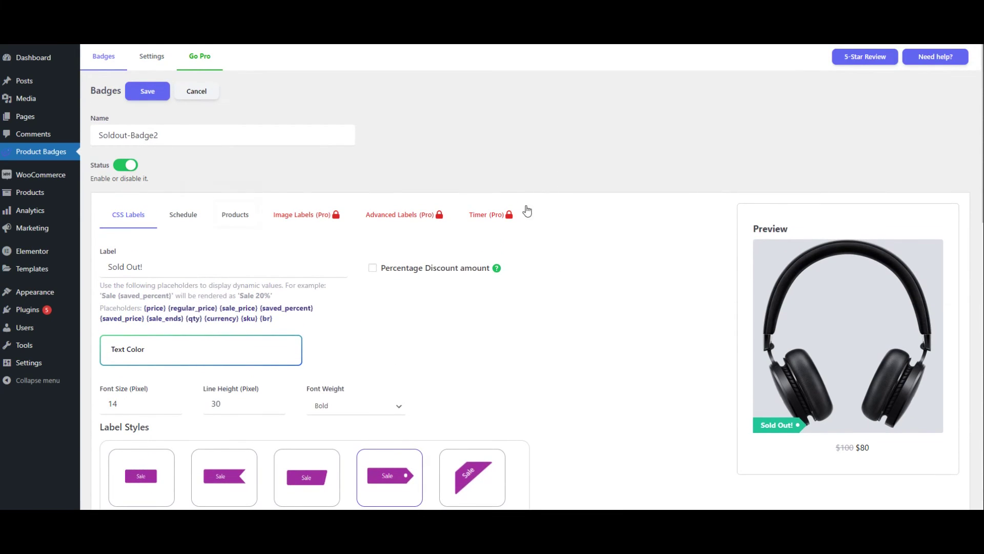
- Add a Stock status condition of Out of stock and save Soldout-Badge2
click(236, 216)
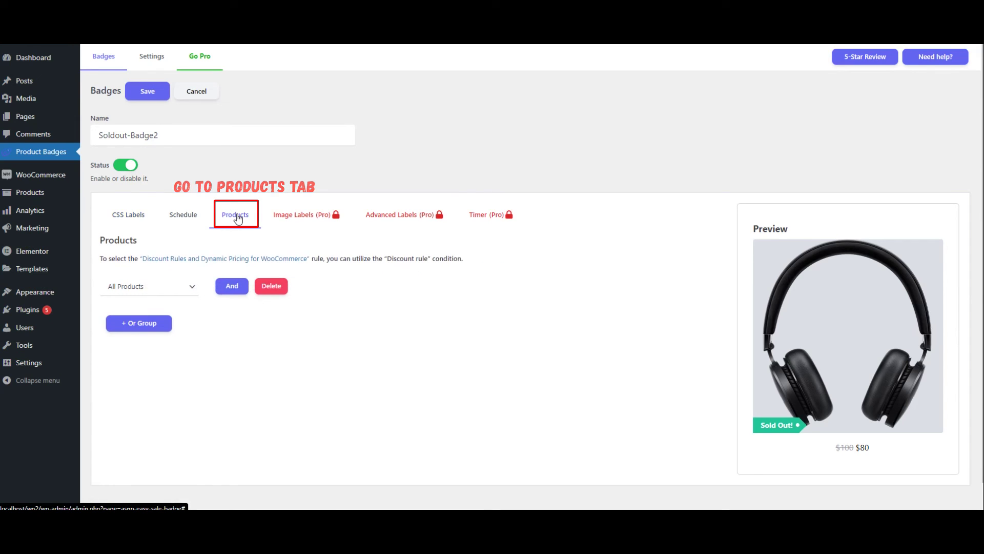
click(143, 287)
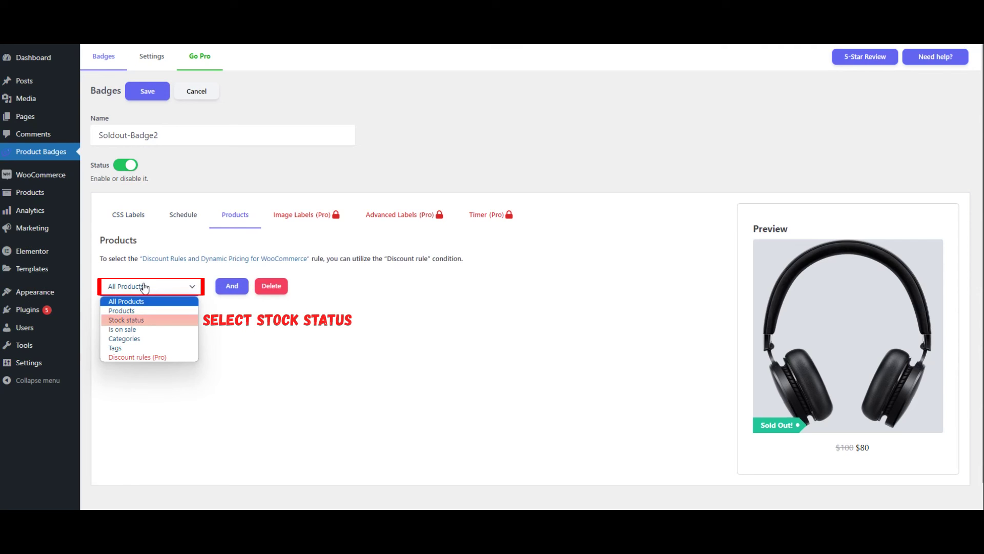
click(136, 321)
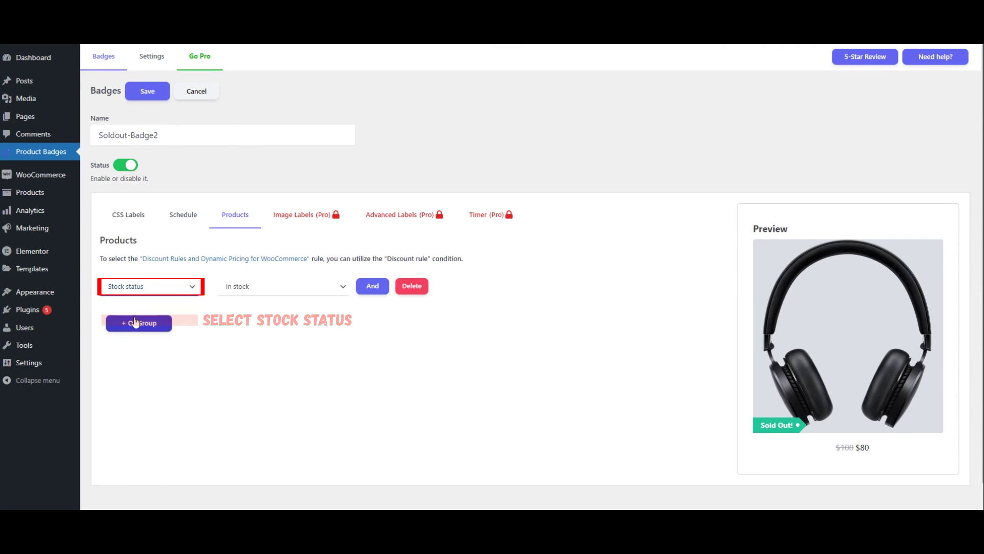
click(266, 286)
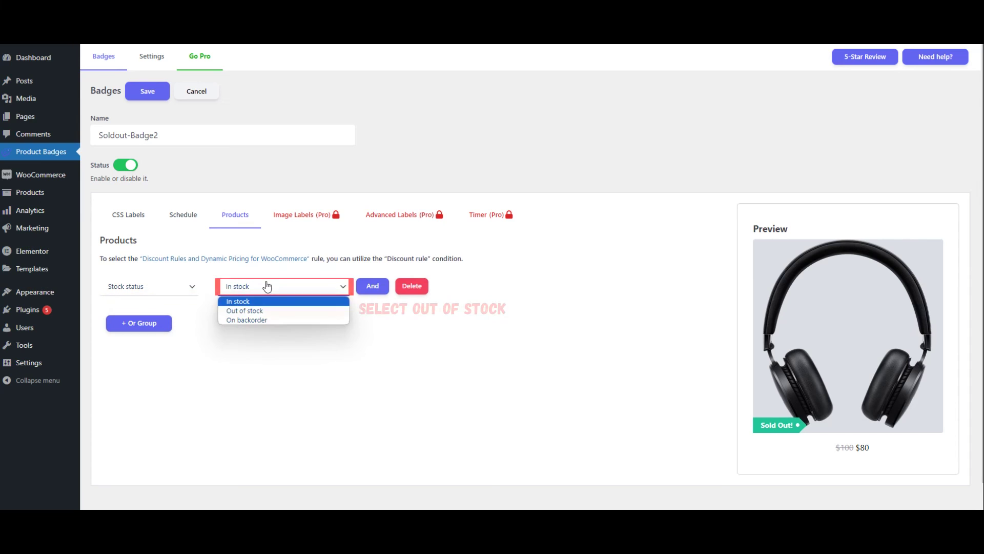
click(245, 311)
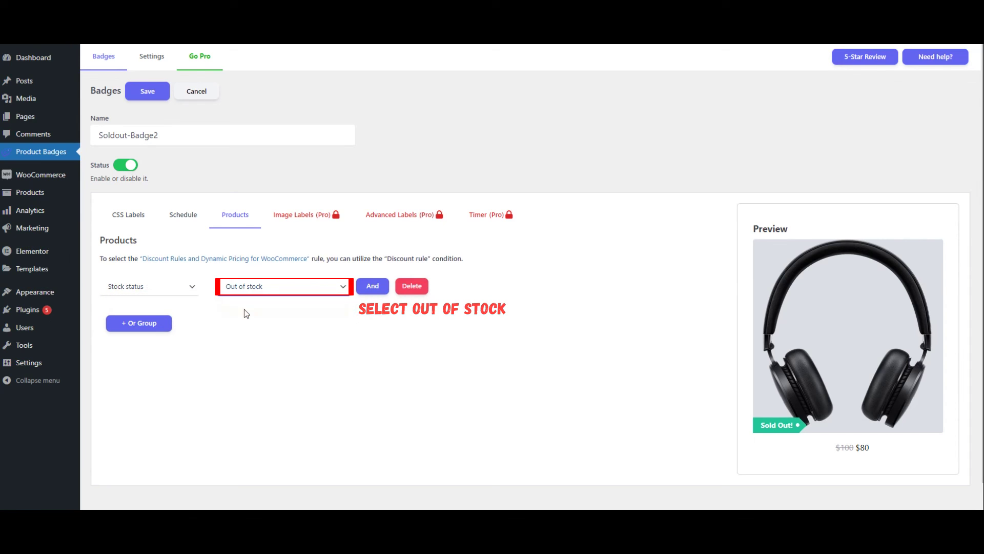
click(139, 91)
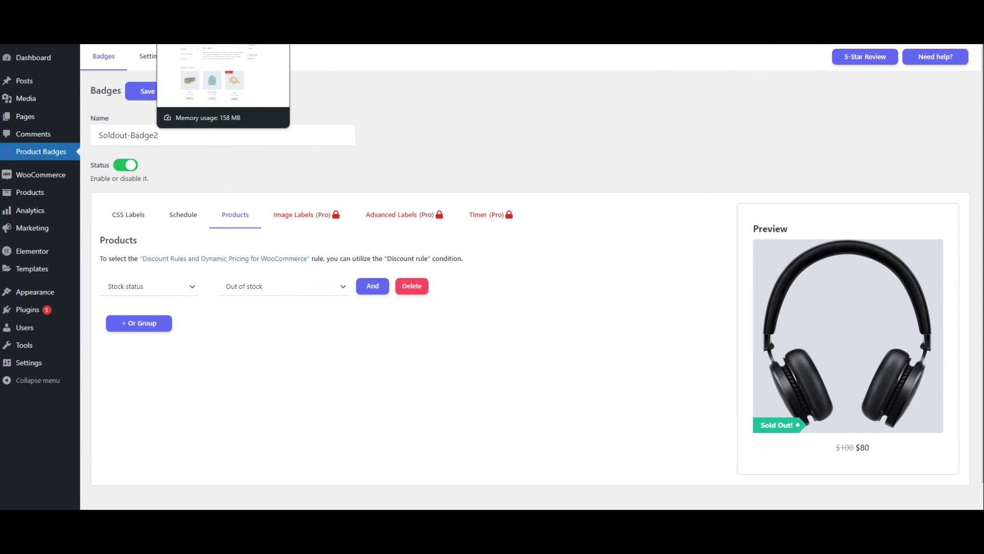
key(ctrl+Tab)
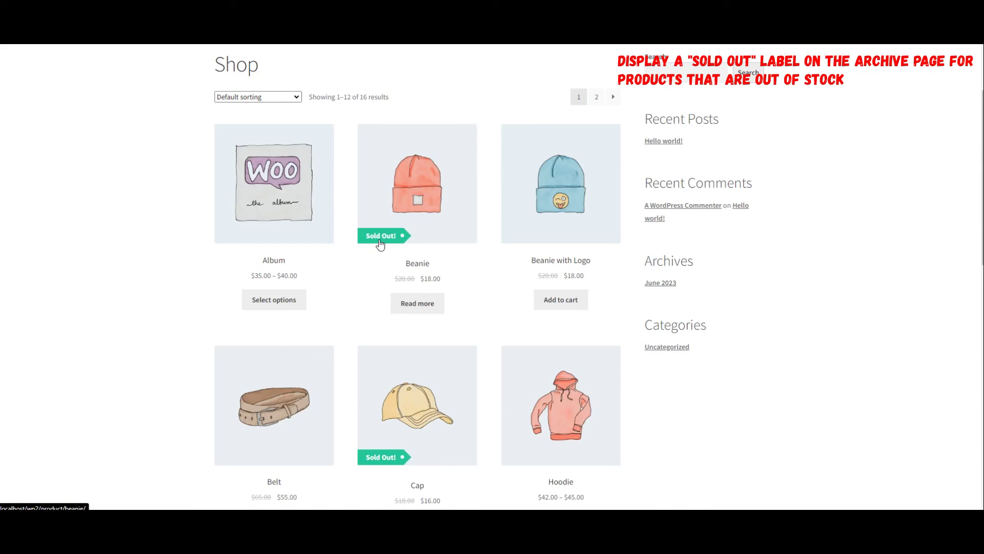
- Check the teal Sold Out! badges on the Shop page, then open the Beanie product
scroll(380, 244, down, 3)
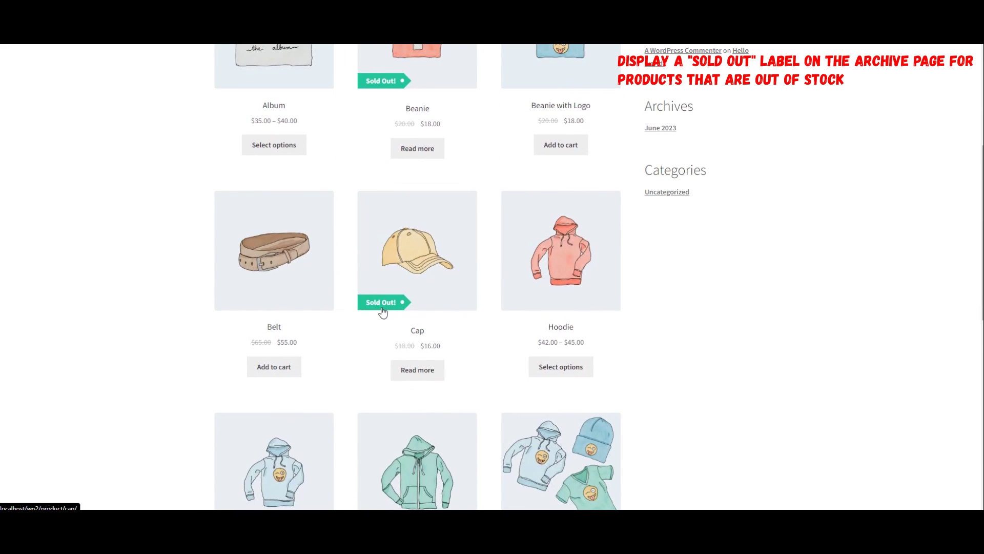
scroll(382, 312, down, 8)
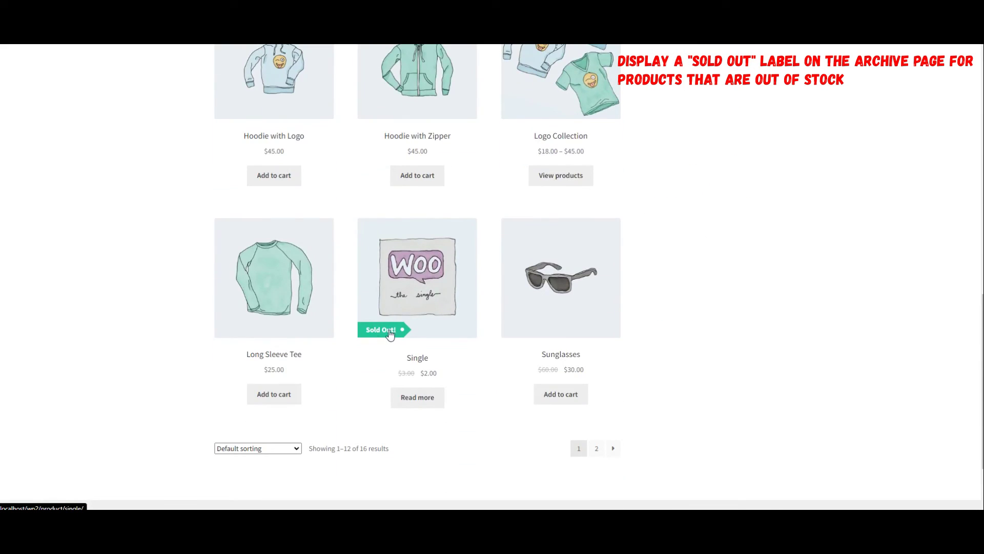
scroll(399, 333, up, 10)
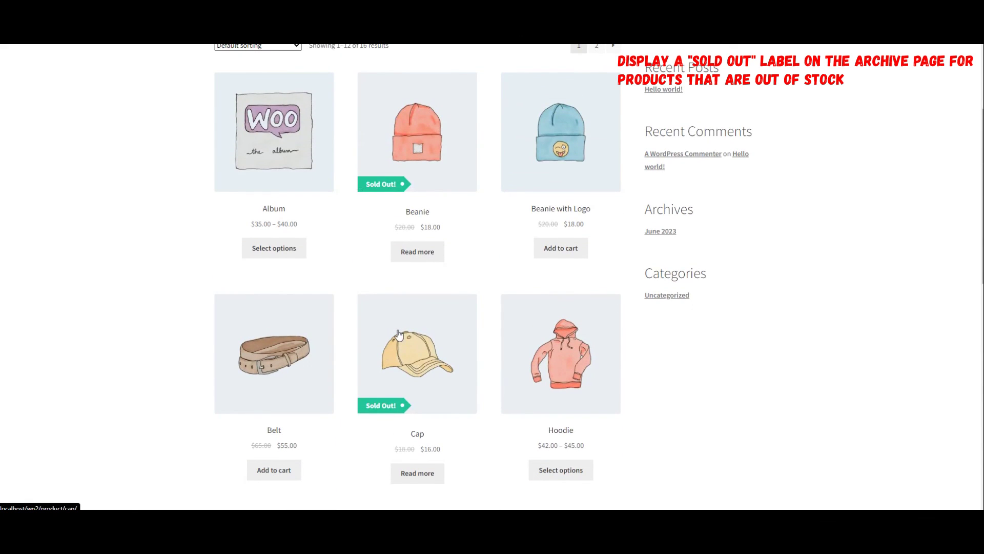
scroll(399, 333, up, 1)
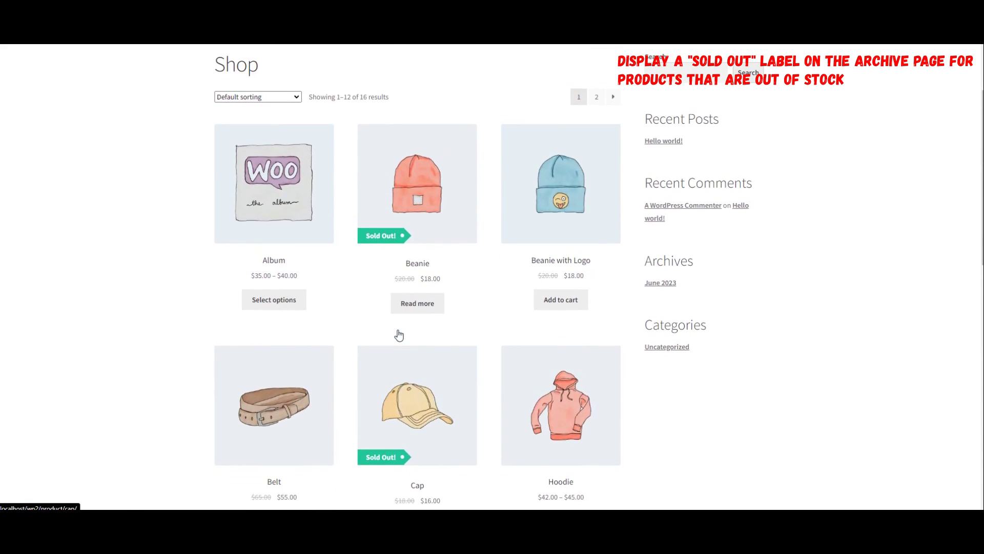
click(407, 200)
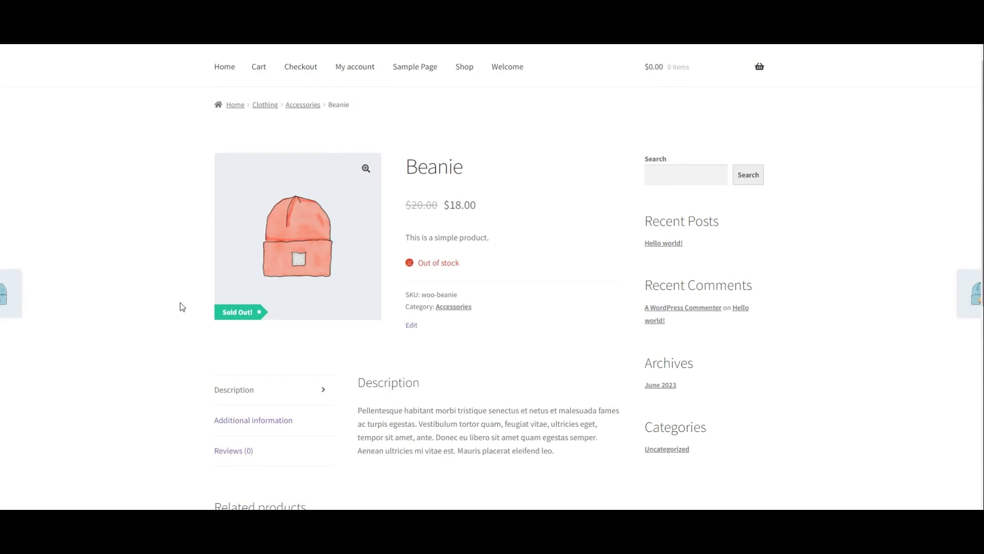